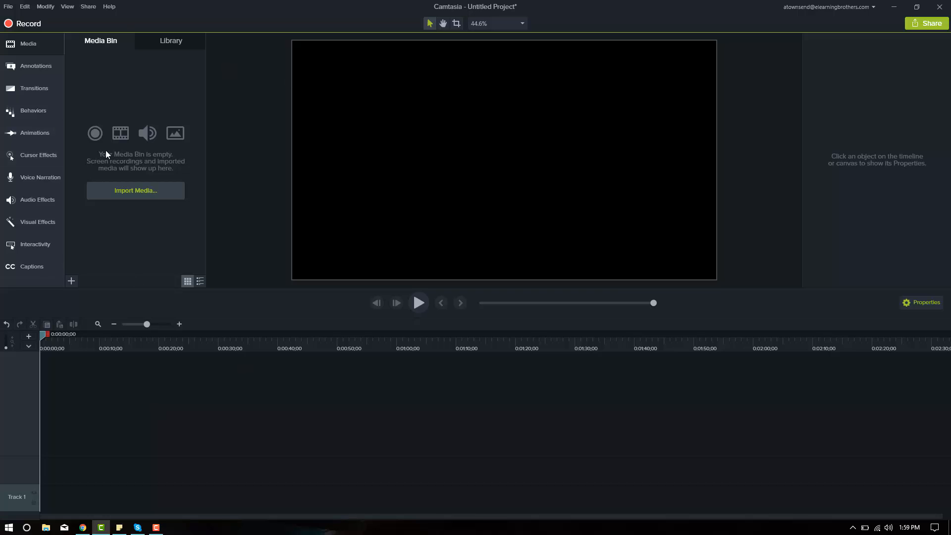
Look through the annotation, transition, behavior, animation, cursor effect, voice narration and media tools, and toggle the properties display
click(29, 61)
click(30, 89)
click(36, 110)
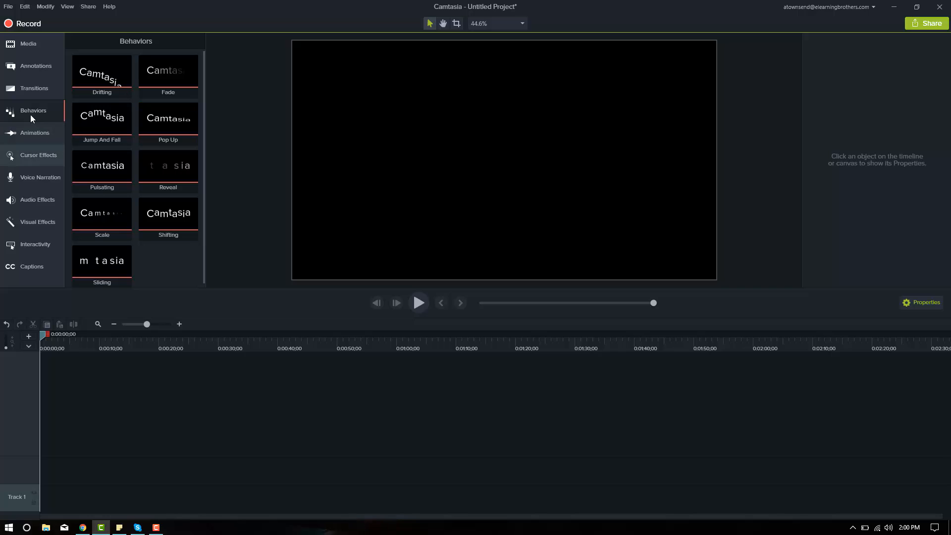
click(37, 134)
click(28, 88)
click(27, 63)
click(40, 157)
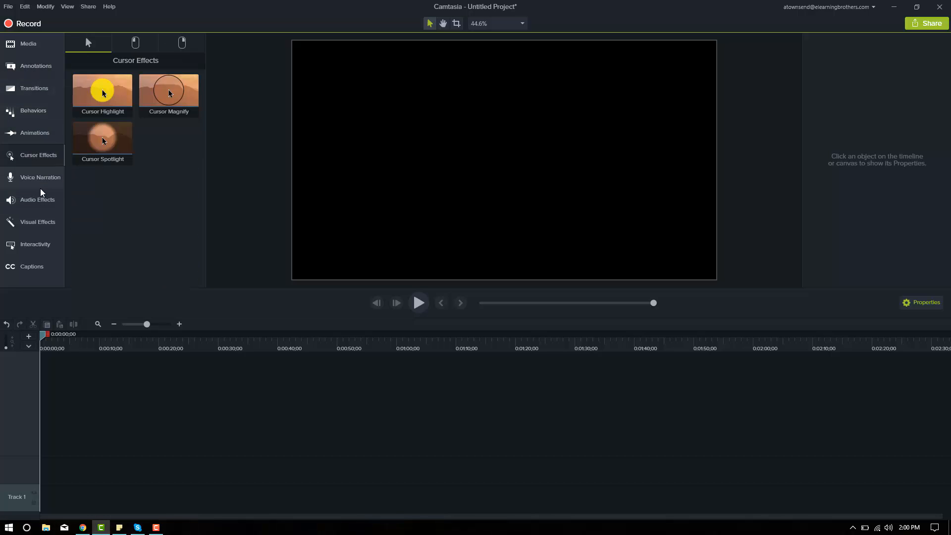
click(43, 184)
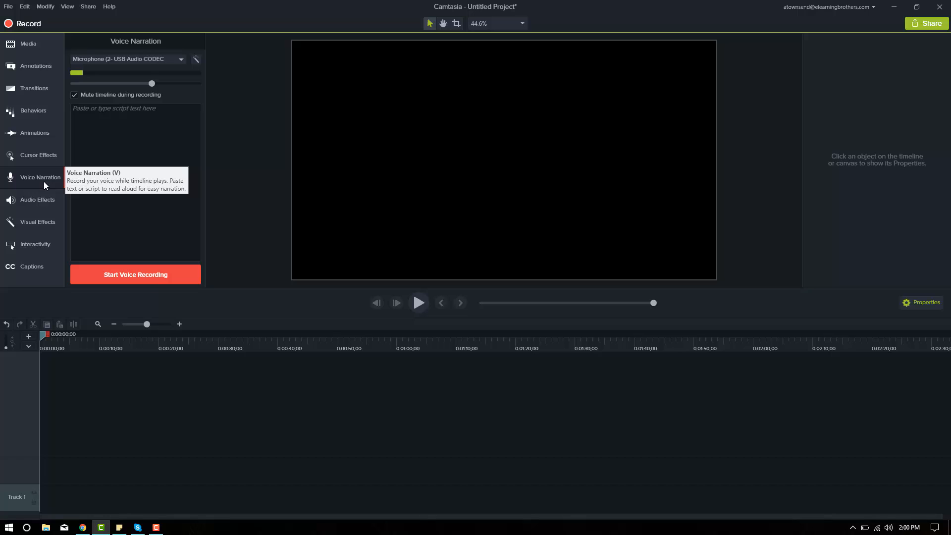
click(33, 48)
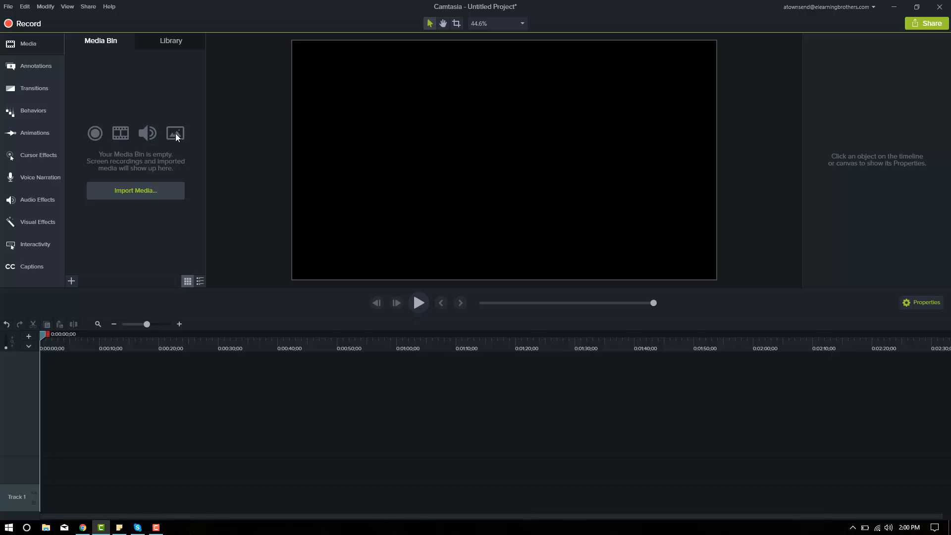
click(924, 303)
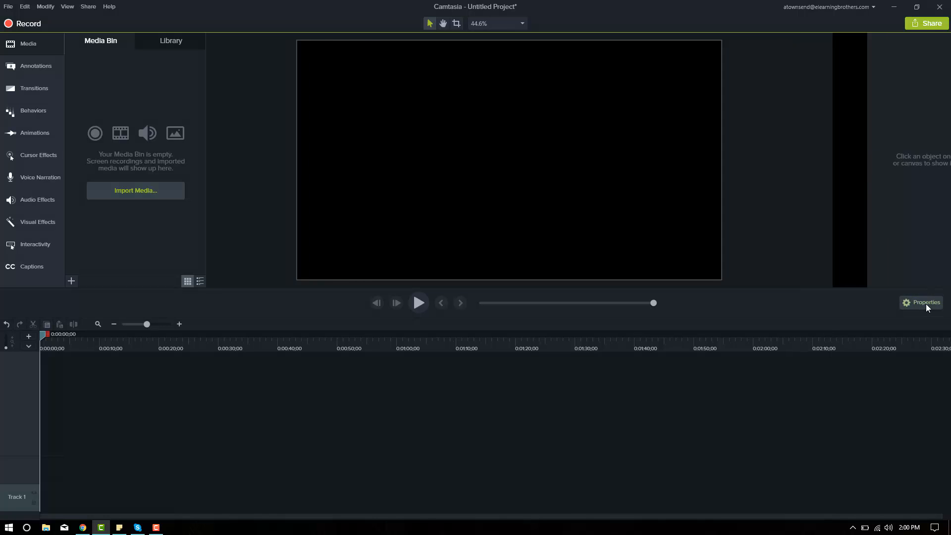
click(924, 303)
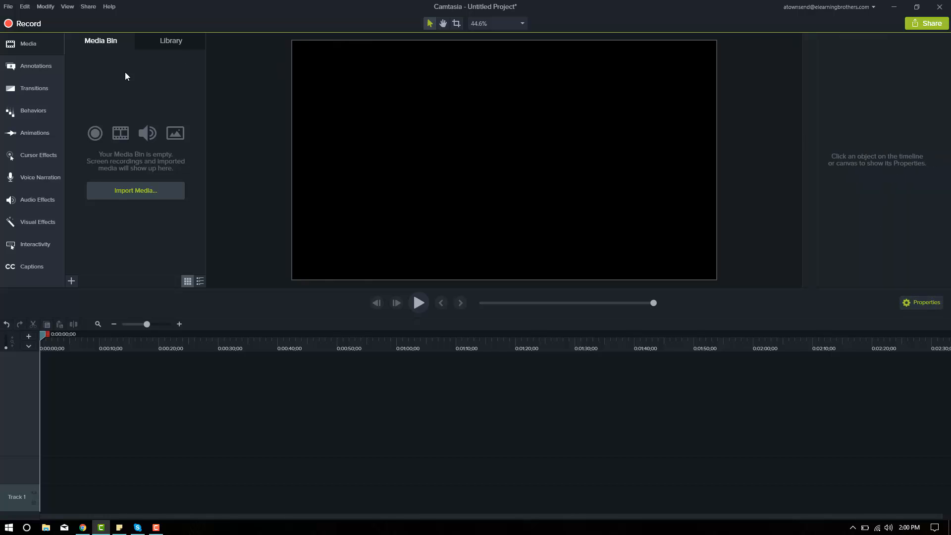
Place hexagone-intro01 from the library's Motion Graphics - eLearning Brothers folder at the start of Track 1 and preview it at 0:00:03;20
click(166, 41)
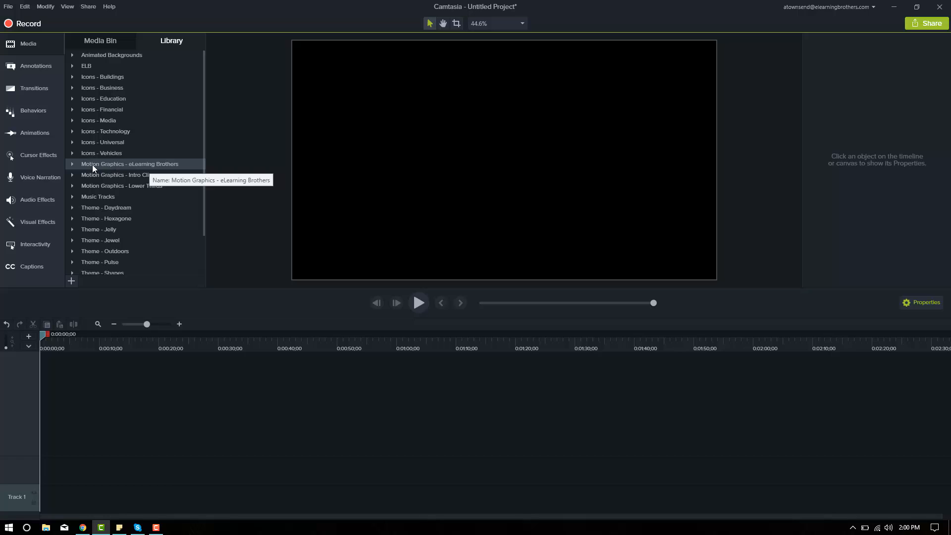
click(73, 164)
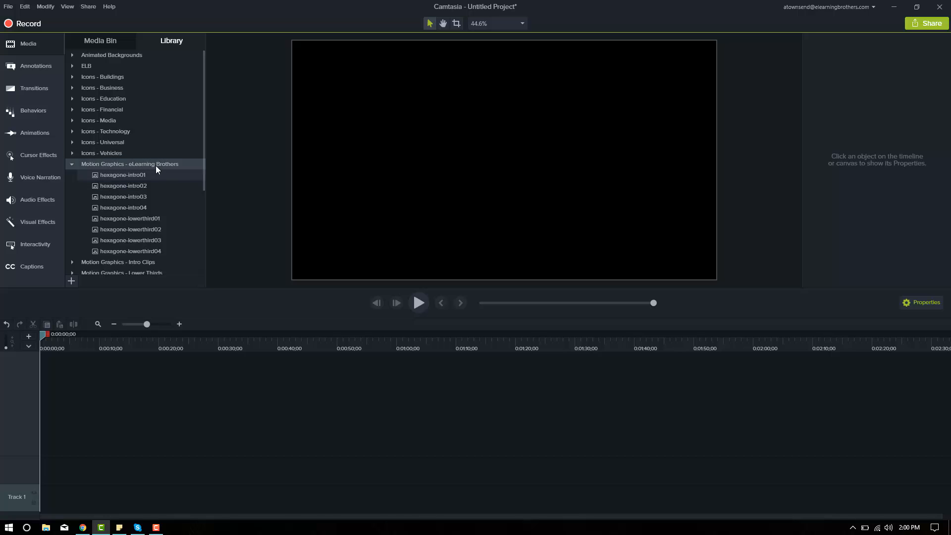
drag(132, 176, 149, 453)
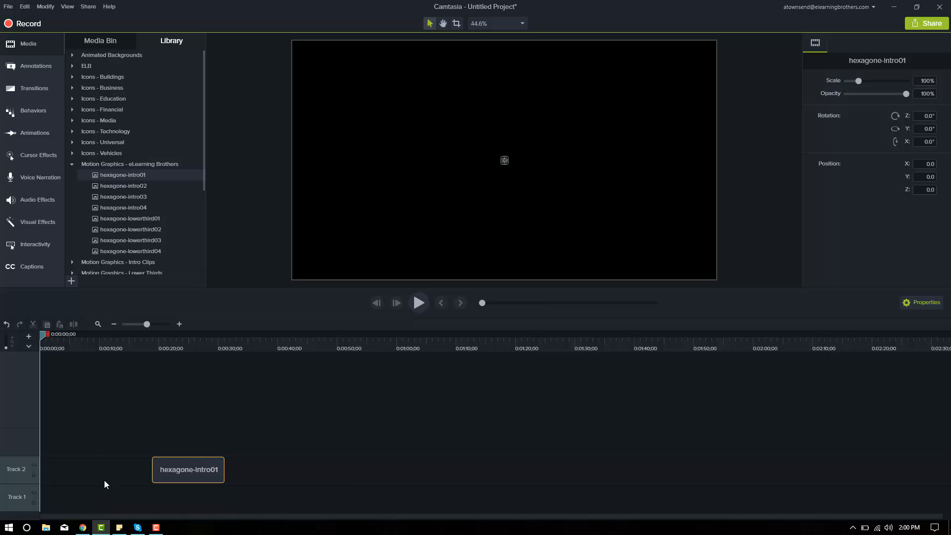
drag(177, 486, 55, 507)
mouse_move(49, 343)
mouse_down()
mouse_move(70, 349)
mouse_move(62, 349)
mouse_up()
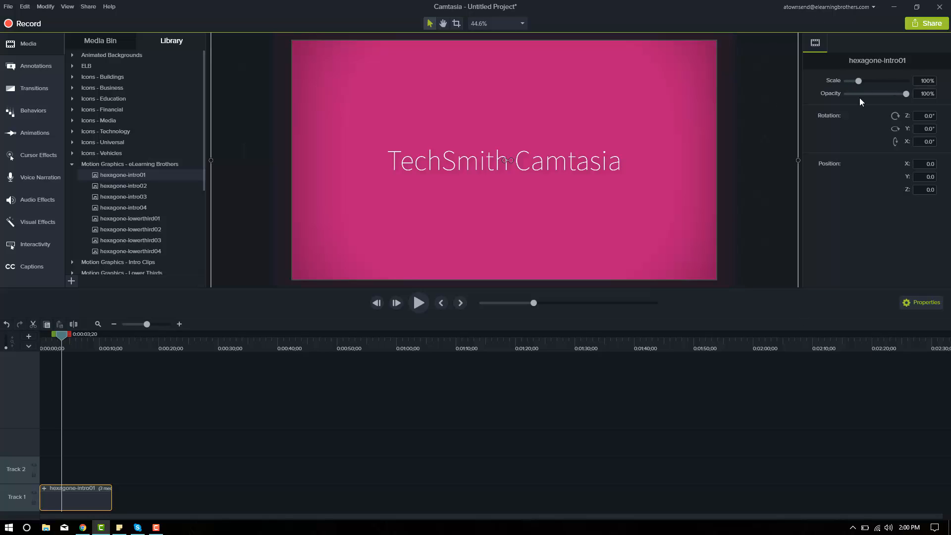
Try shrinking the hexagone-intro01 clip to about 41.8% scale and set its scale back to 100%
mouse_move(859, 81)
mouse_down()
mouse_move(877, 84)
mouse_move(851, 86)
mouse_up()
double_click(923, 80)
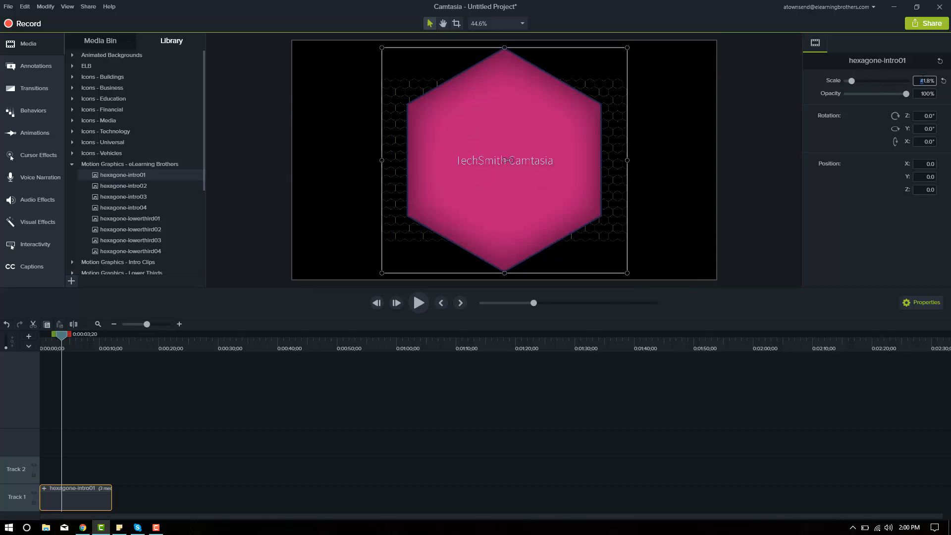
click(850, 118)
drag(919, 82, 947, 85)
text(100)
key(Return)
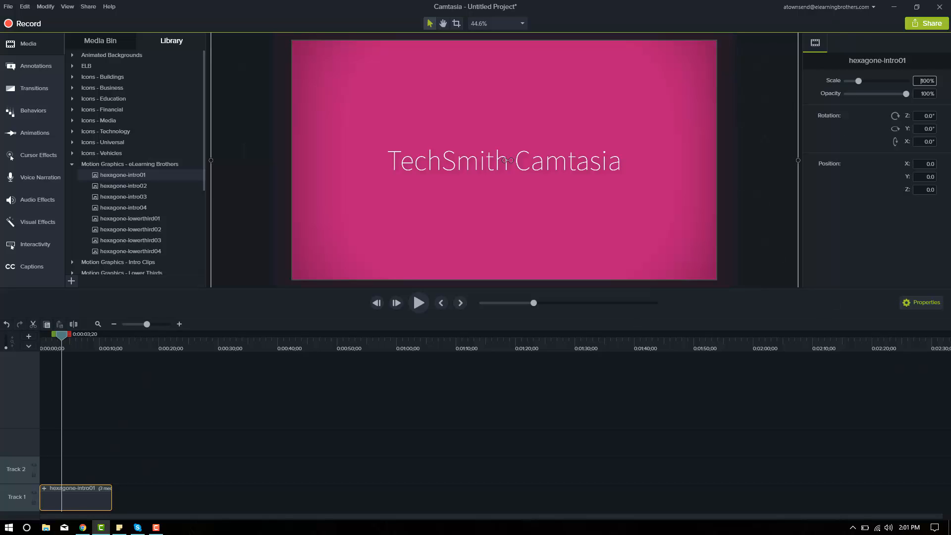
Hide the properties of the hexagone-intro01 clip and show them again
click(920, 308)
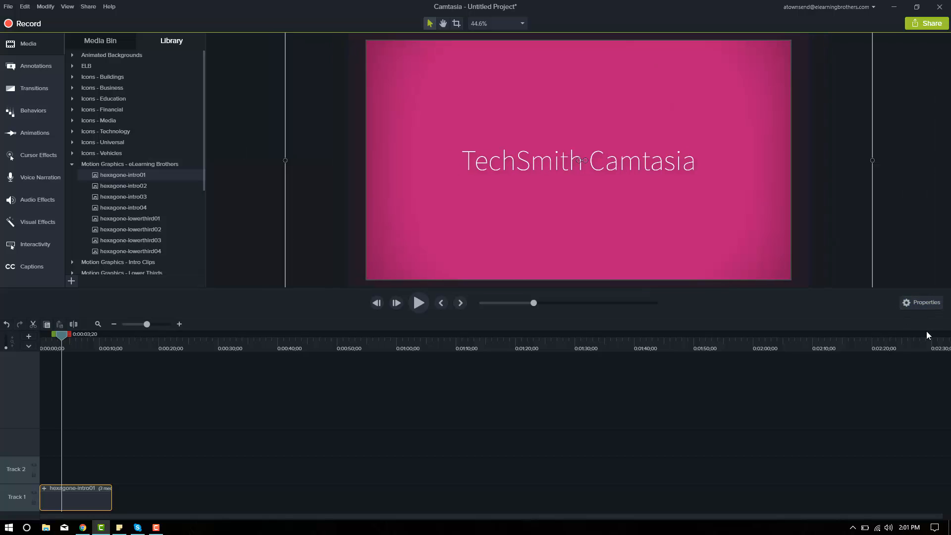
click(918, 302)
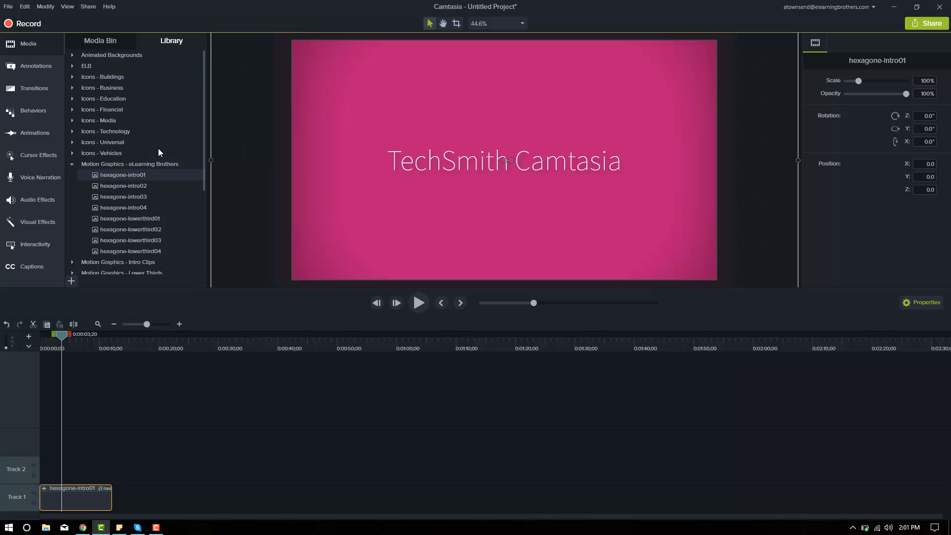
mouse_move(203, 85)
mouse_down()
mouse_move(206, 135)
mouse_move(171, 212)
mouse_move(205, 144)
mouse_move(207, 88)
mouse_up()
Switch to the browser and examine the Camtasia 9 templates in the eLearning Brothers search results
click(84, 528)
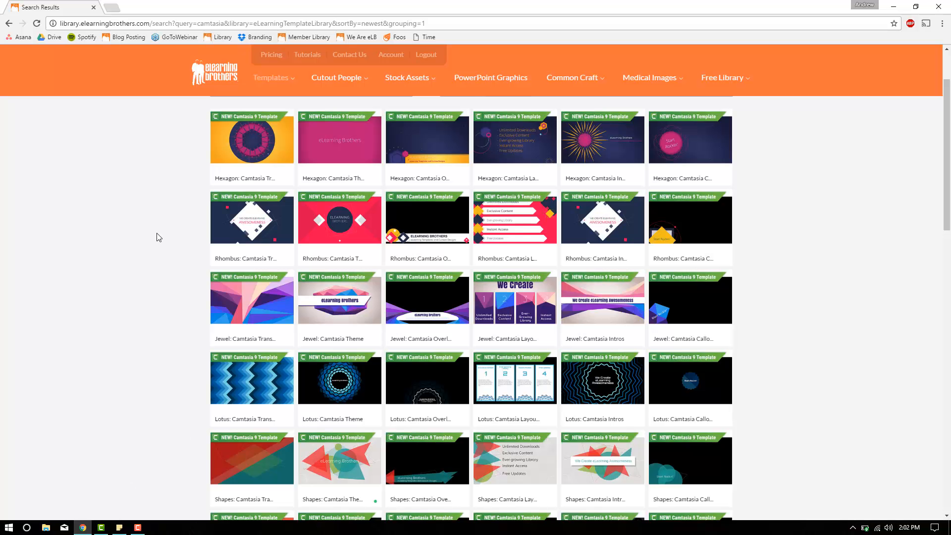
scroll(156, 237, down, 4)
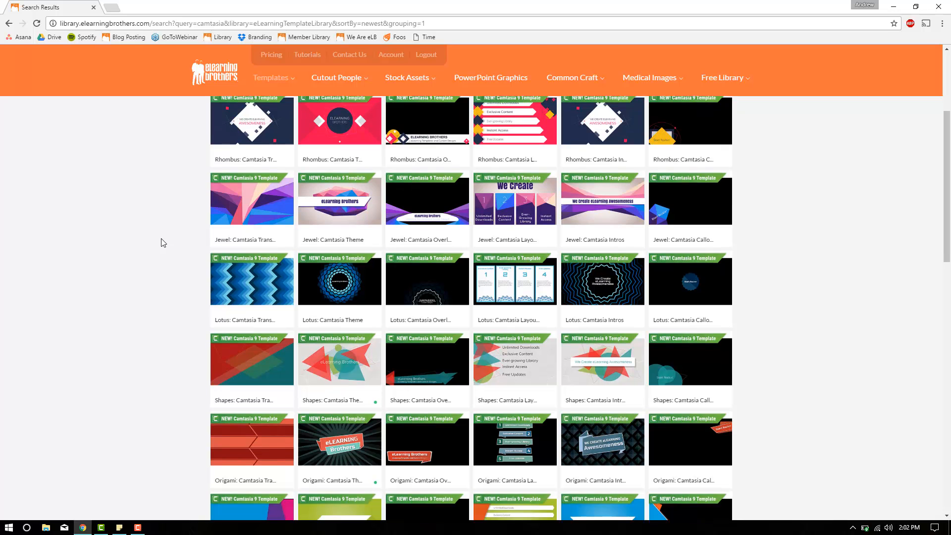
scroll(162, 242, down, 1)
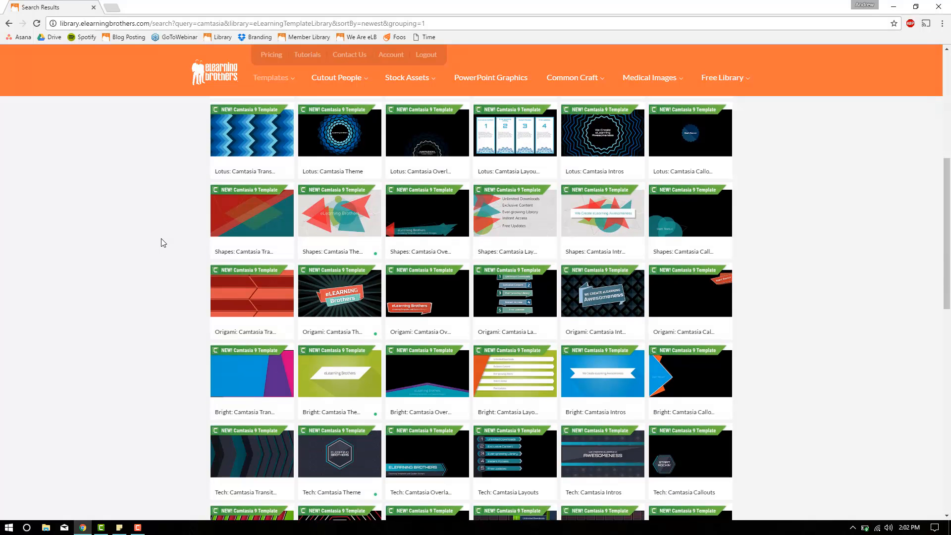
scroll(163, 243, down, 4)
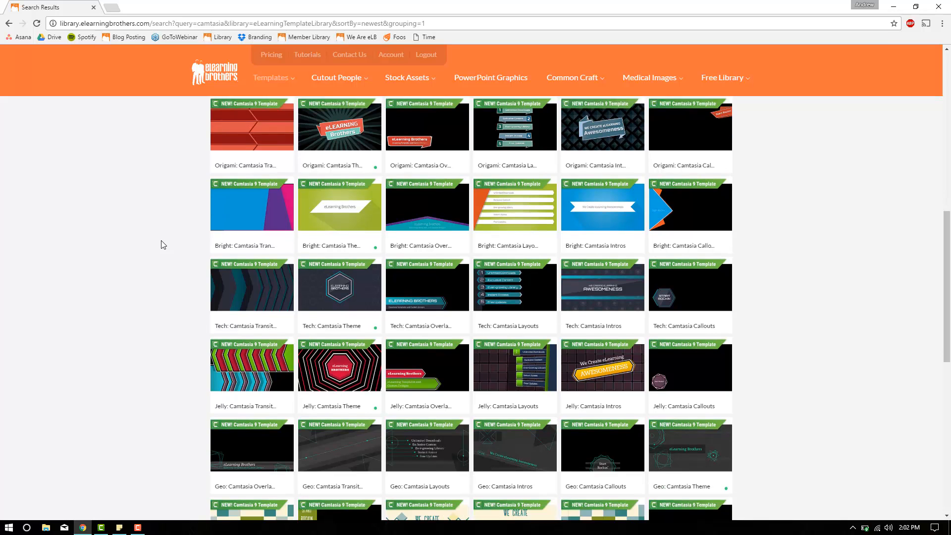
mouse_move(279, 278)
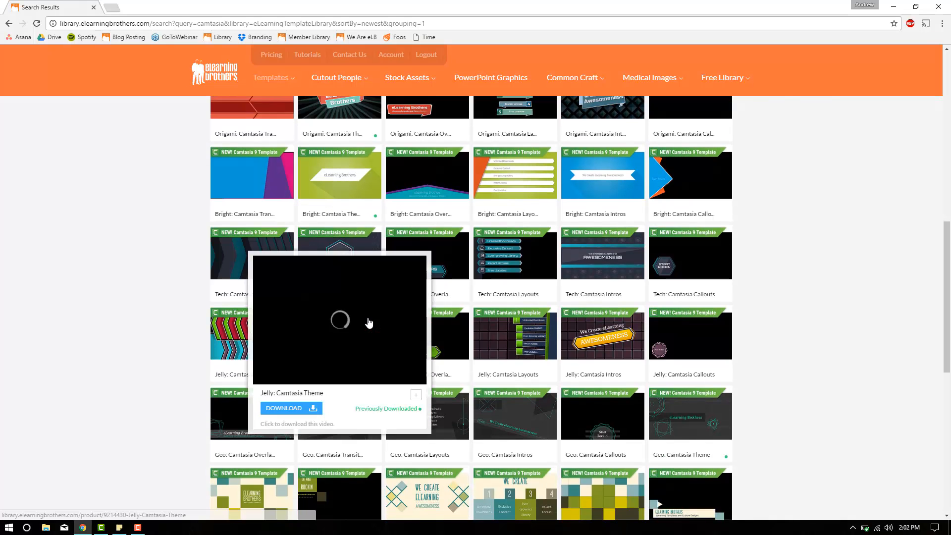
scroll(143, 309, down, 2)
scroll(143, 310, down, 2)
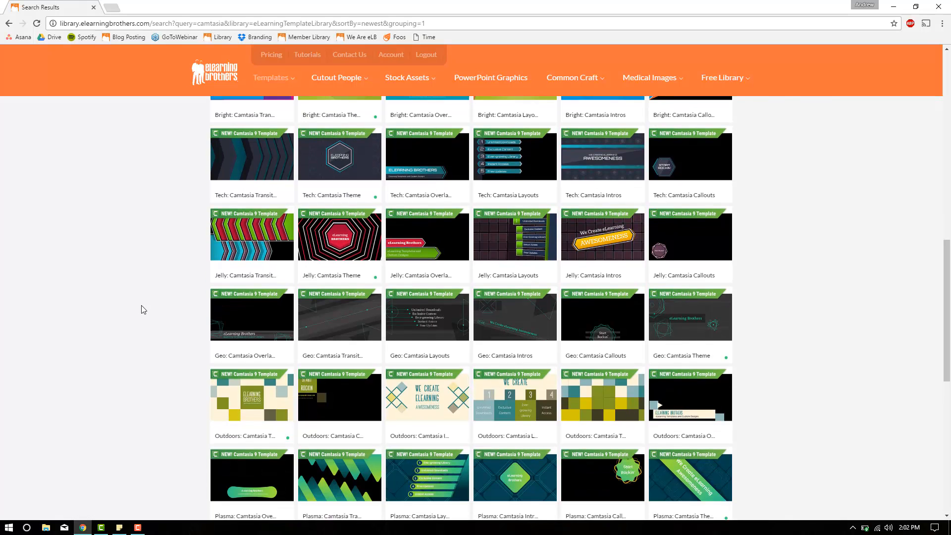
scroll(144, 309, up, 10)
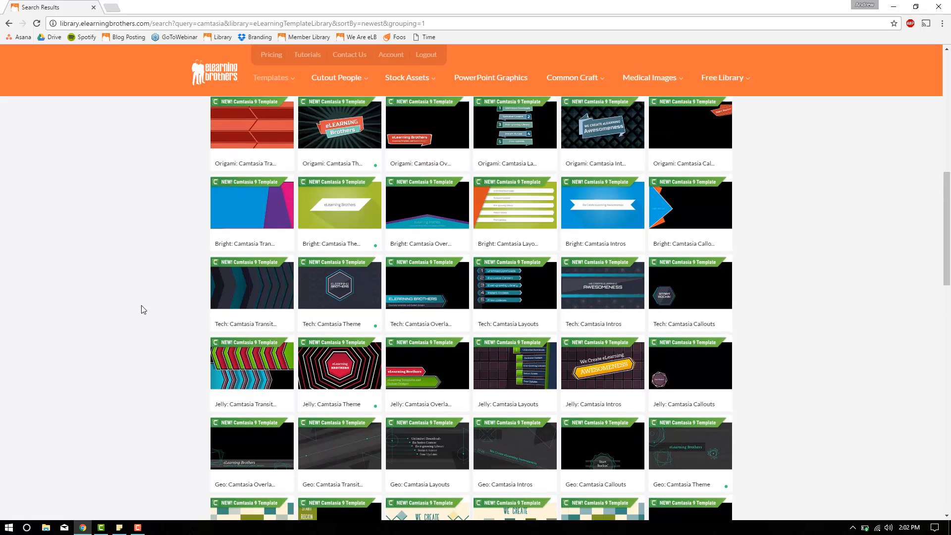
scroll(143, 310, up, 3)
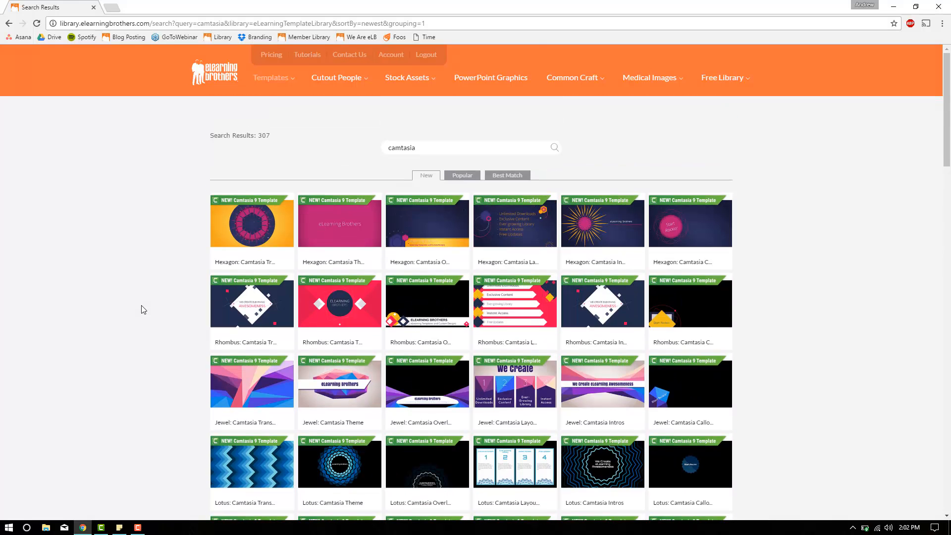
scroll(142, 308, down, 1)
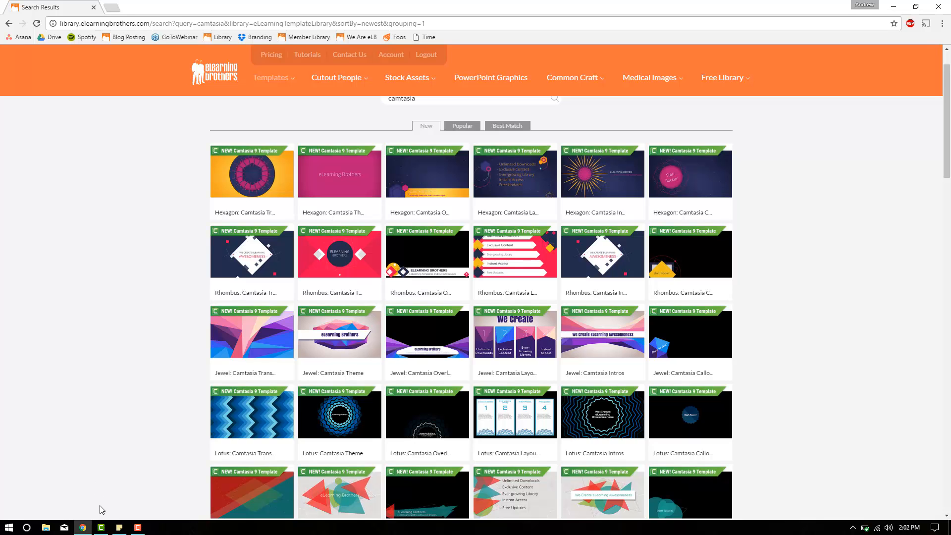
Switch back to Camtasia and show the available behaviors, including the Shifting preset
click(101, 528)
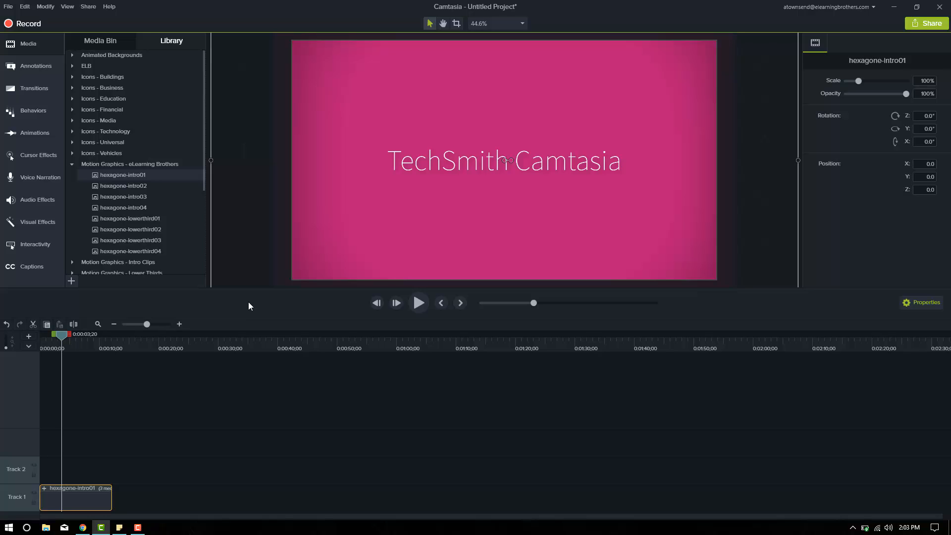
click(29, 113)
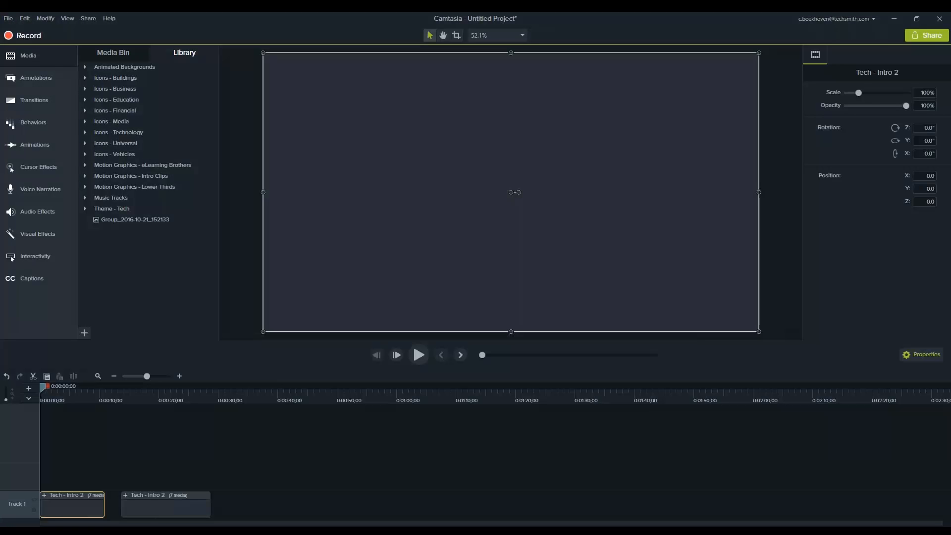
click(19, 127)
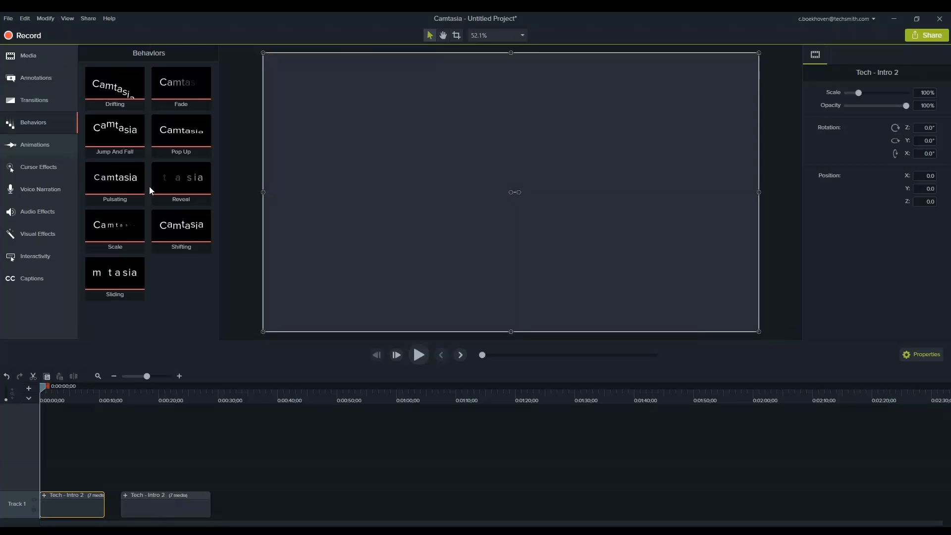
click(181, 228)
Play the first Tech - Intro 2 clip, inspect its title near the start, and return the playhead to the beginning
click(418, 353)
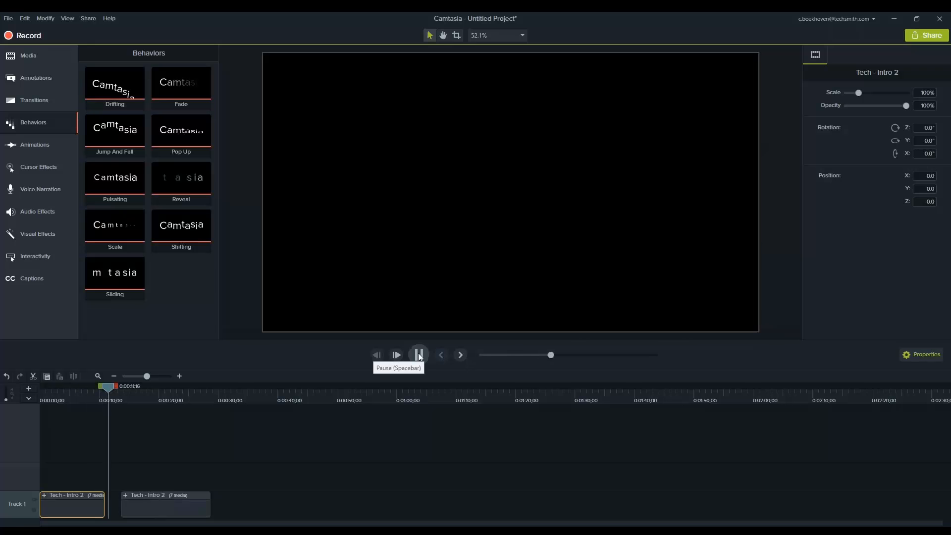
click(418, 356)
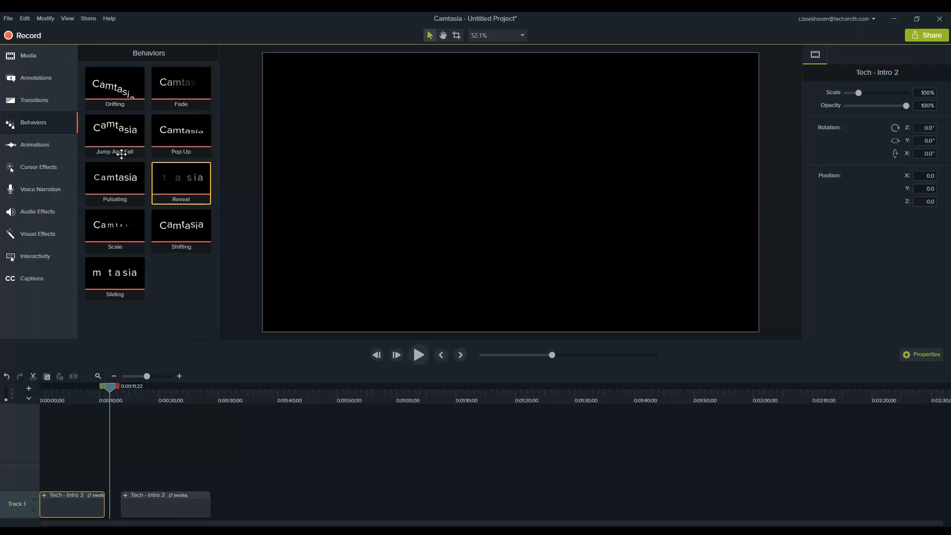
click(630, 72)
drag(105, 387, 113, 387)
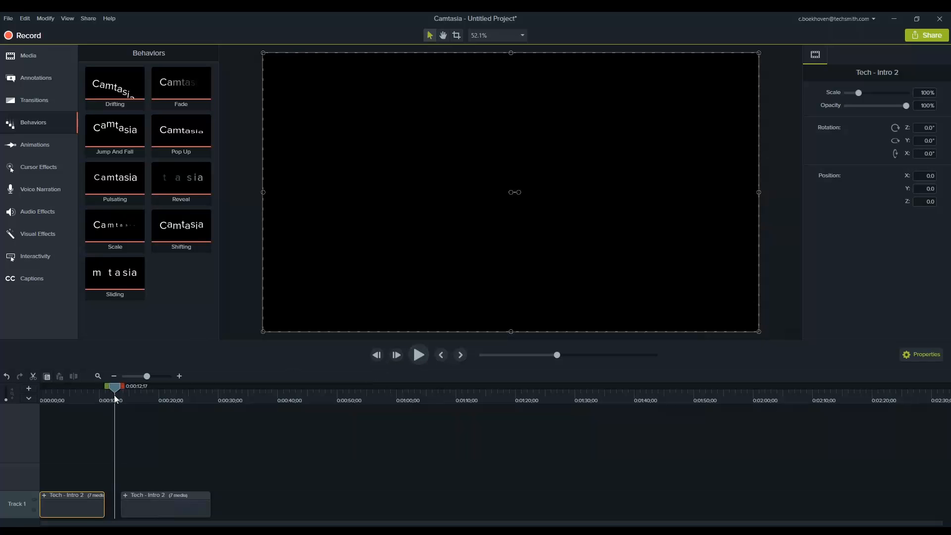
key(space)
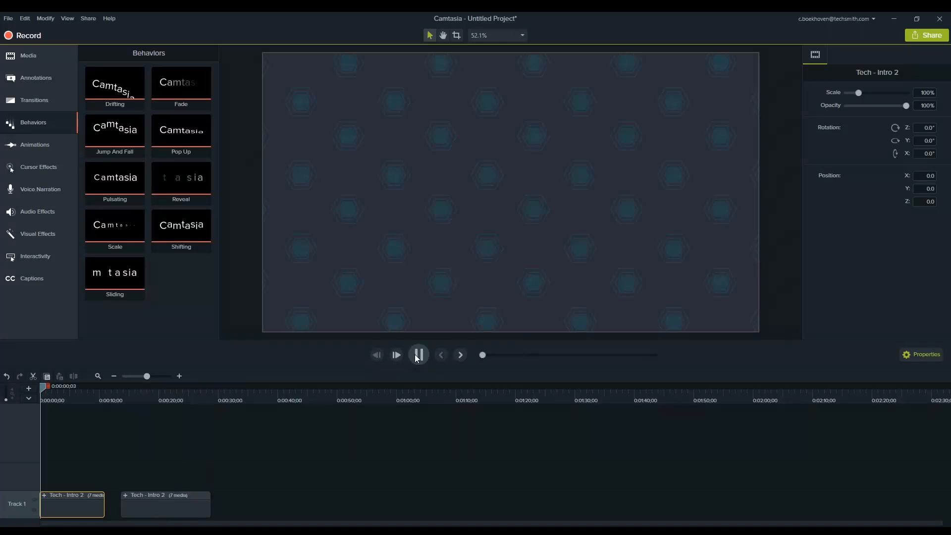
click(52, 385)
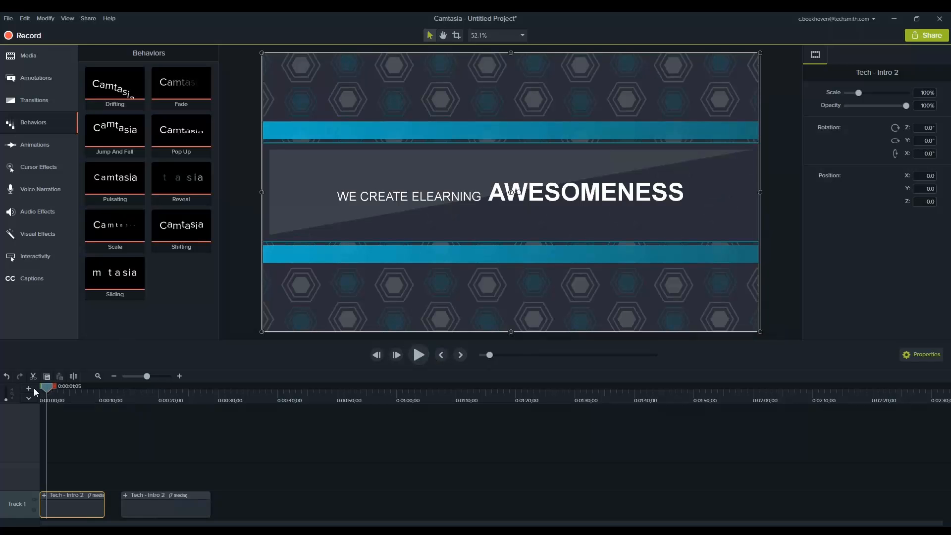
drag(47, 388, 34, 387)
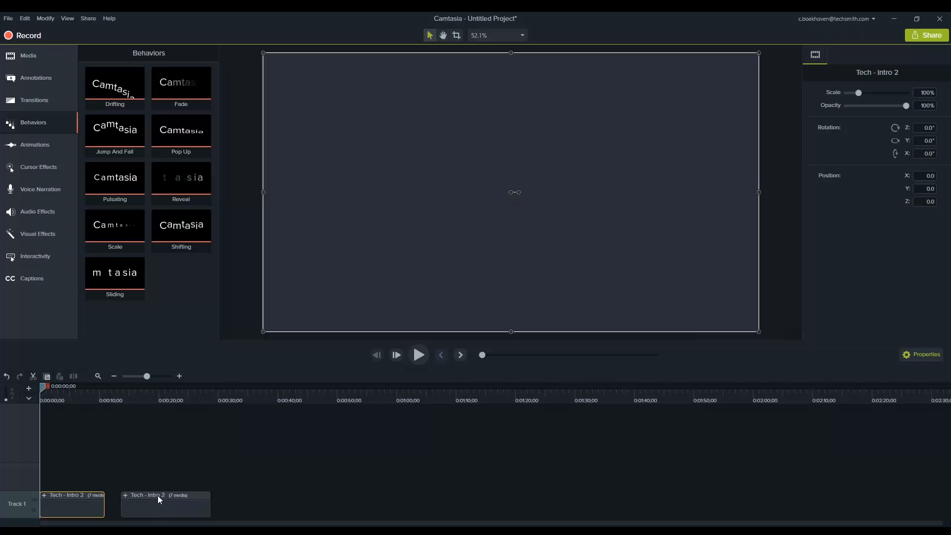
Ripple delete the first Tech - Intro 2 clip and extend the remaining one to about 0:01:40 on Track 1
right_click(84, 498)
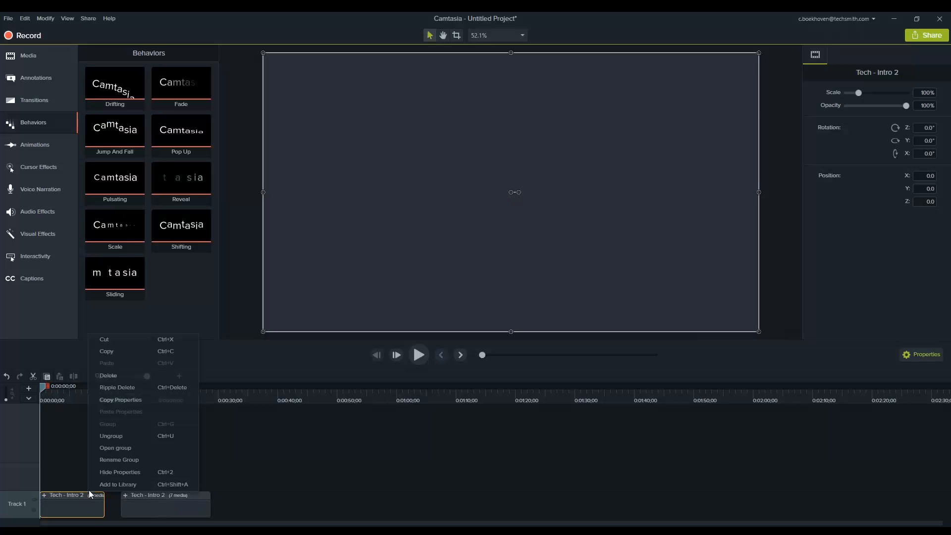
click(126, 386)
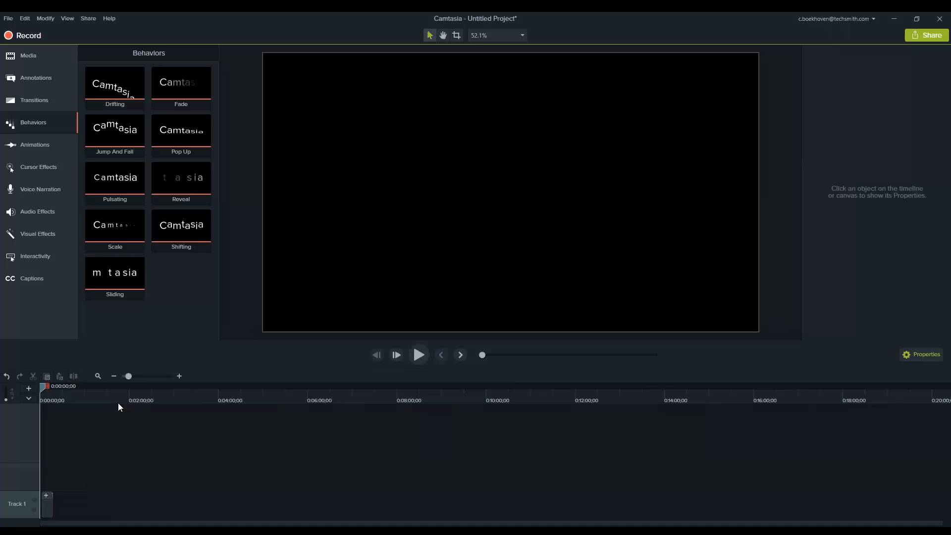
click(52, 504)
drag(52, 504, 114, 507)
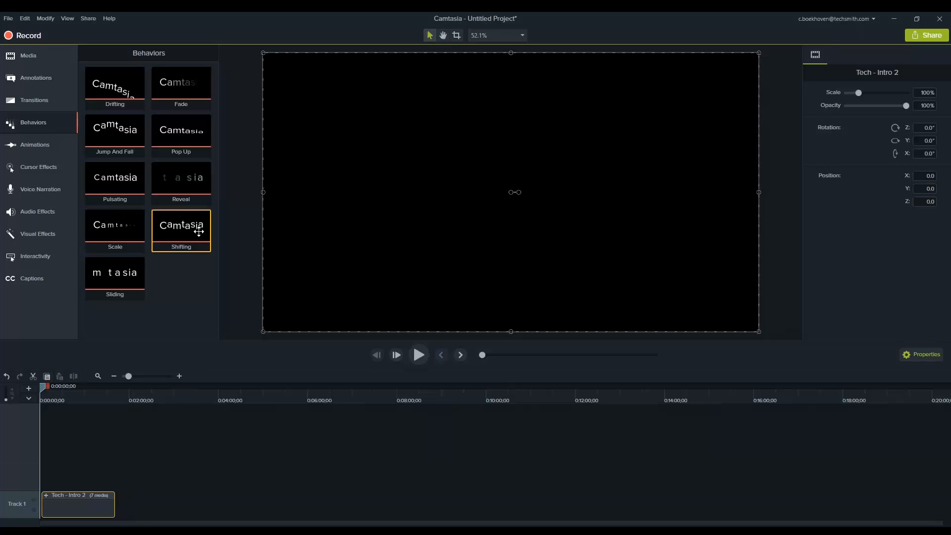
Expand the Tech - Intro 2 group and extend its Intro2-16 layer to the group's end at about 0:01:40
click(46, 495)
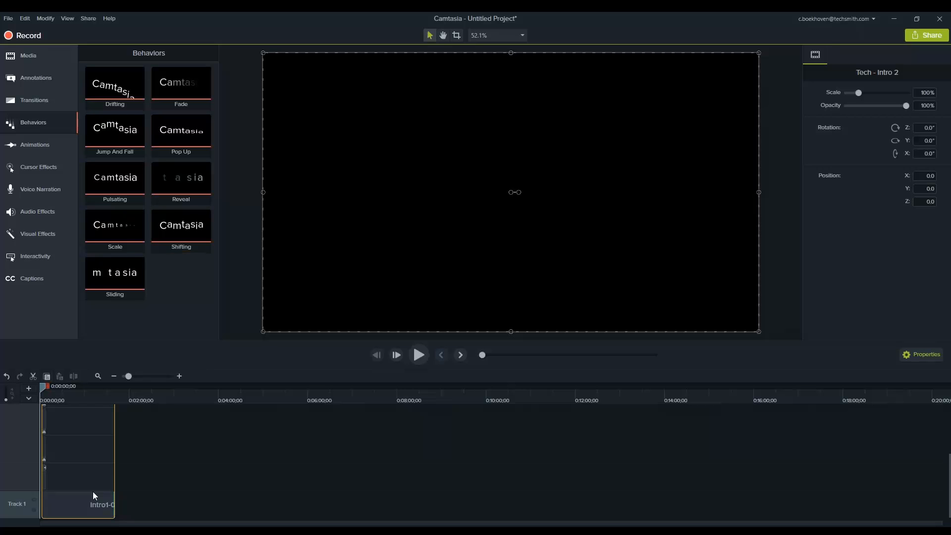
click(44, 477)
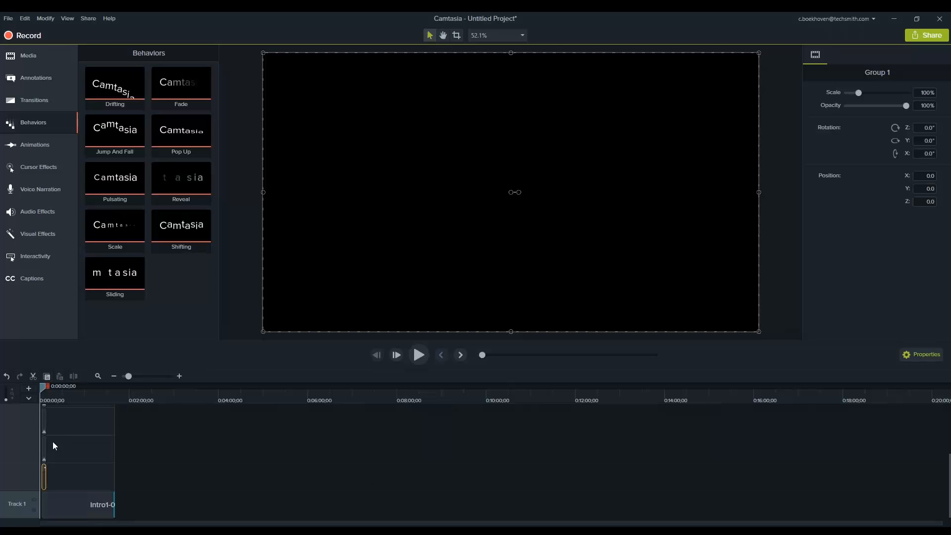
drag(46, 443, 113, 449)
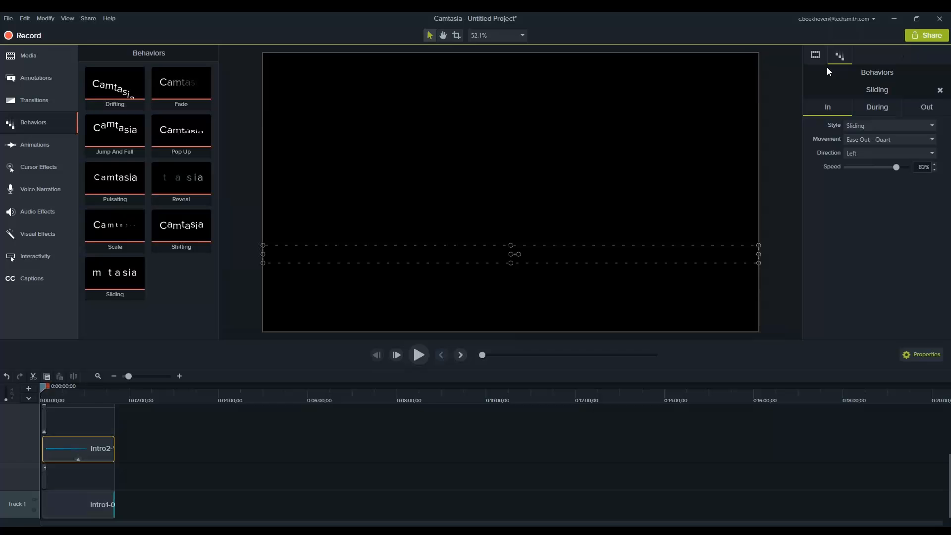
Examine the Intro2-16 layer's visual properties and the style and movement options for its Sliding behavior's In phase
click(815, 58)
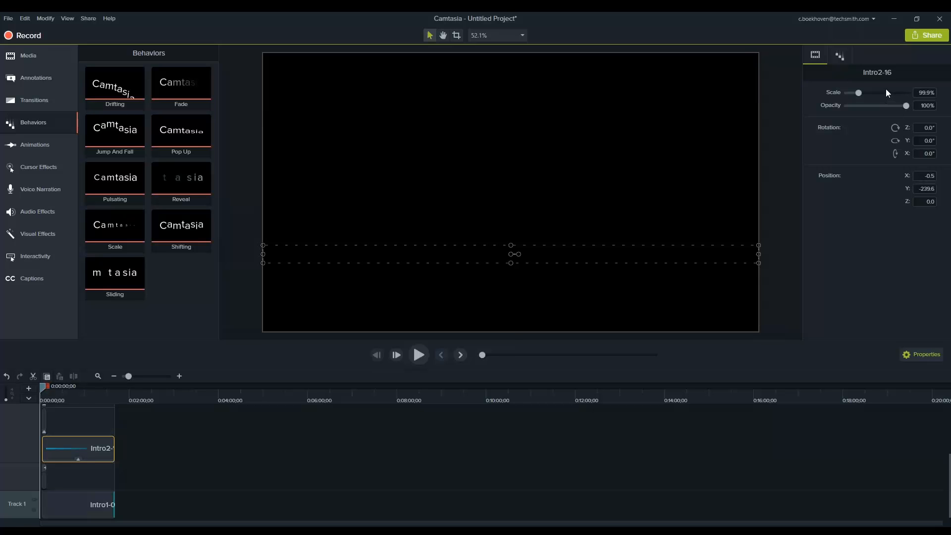
click(844, 56)
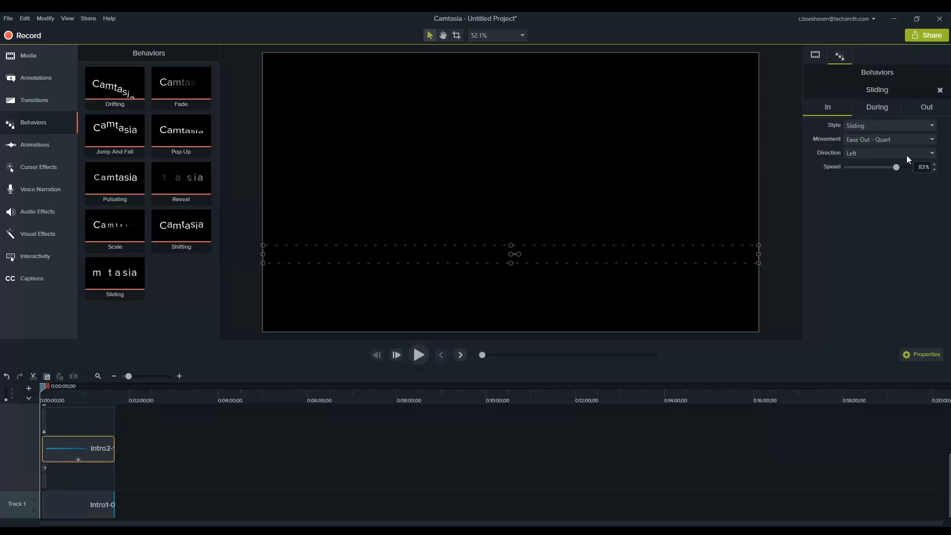
click(914, 125)
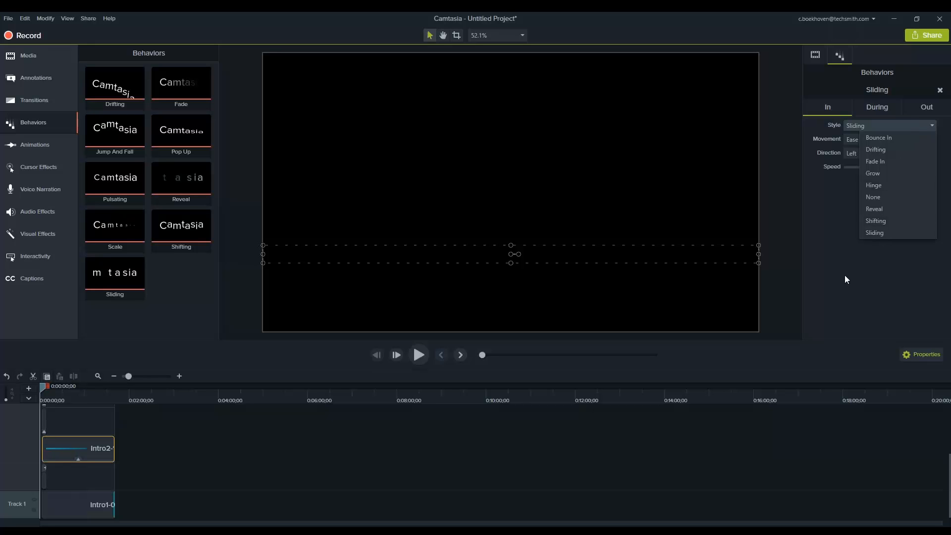
click(824, 194)
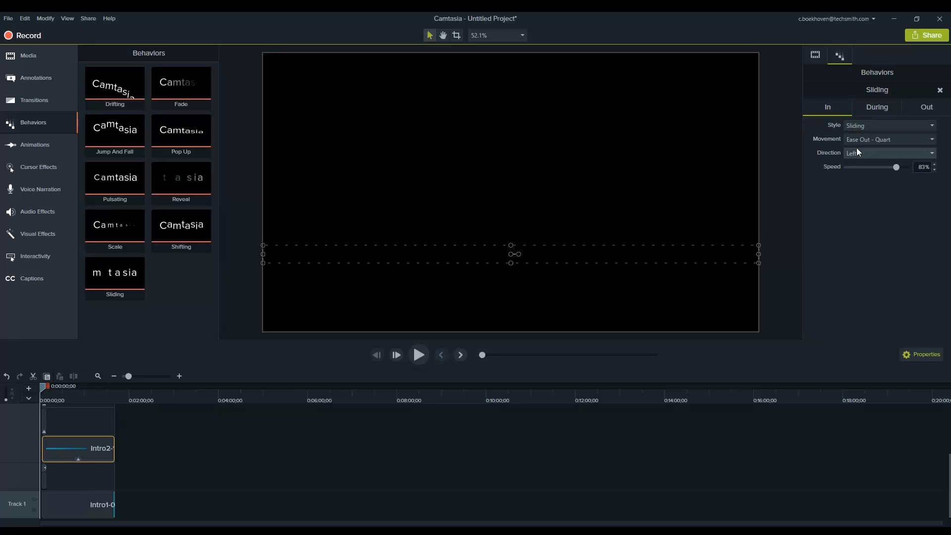
click(861, 140)
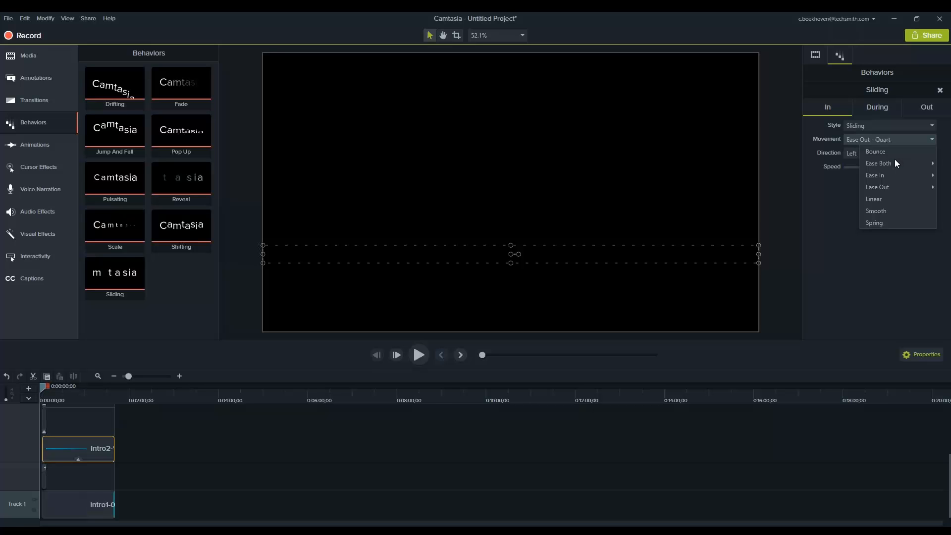
click(851, 190)
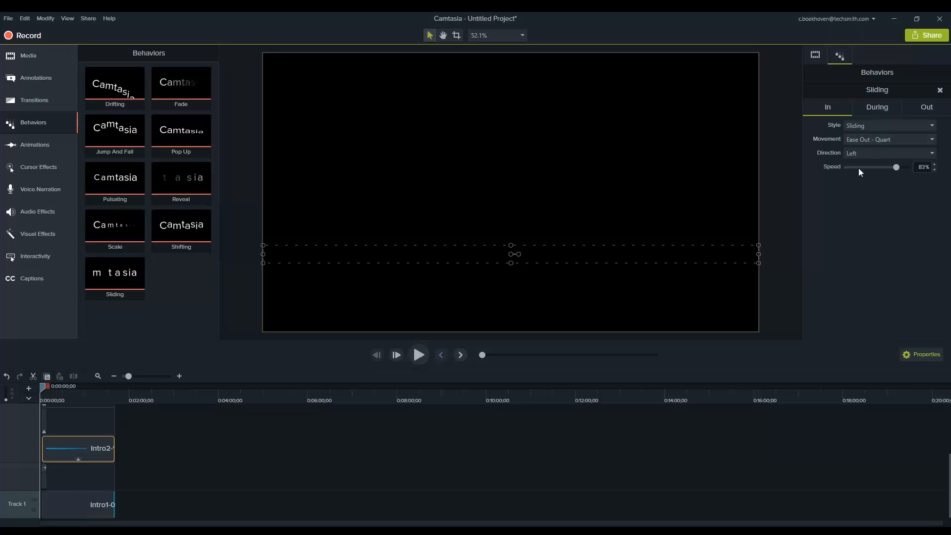
Examine the style options for the During and Out phases of the Intro2-16 layer's Sliding behavior
click(875, 110)
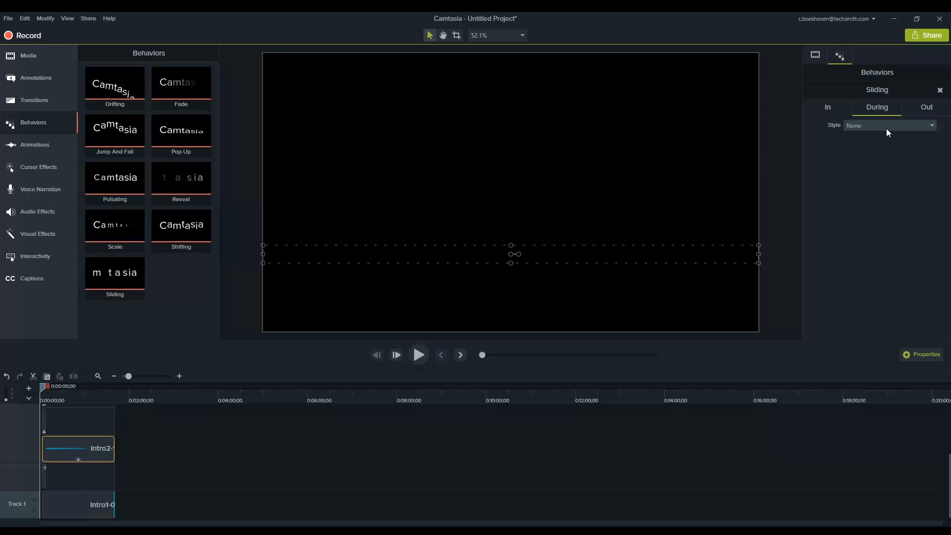
click(886, 130)
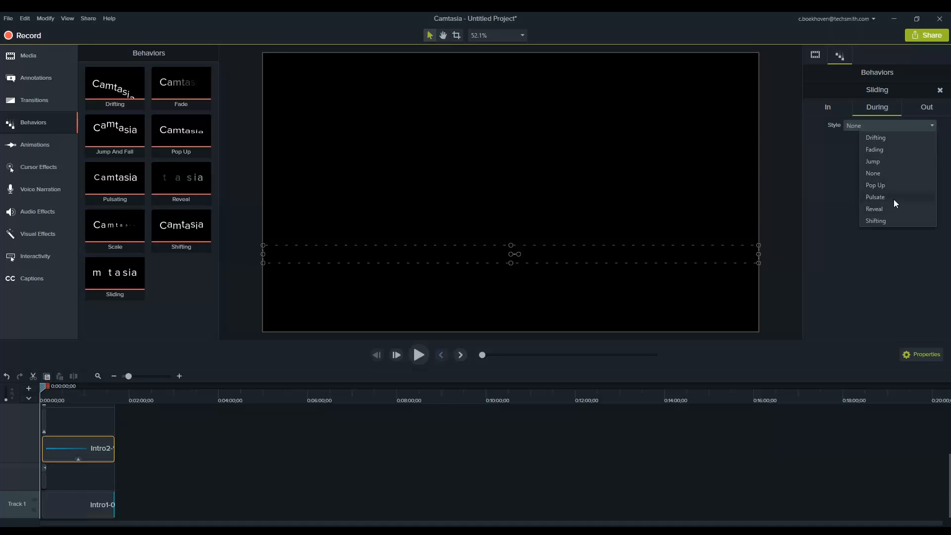
click(843, 175)
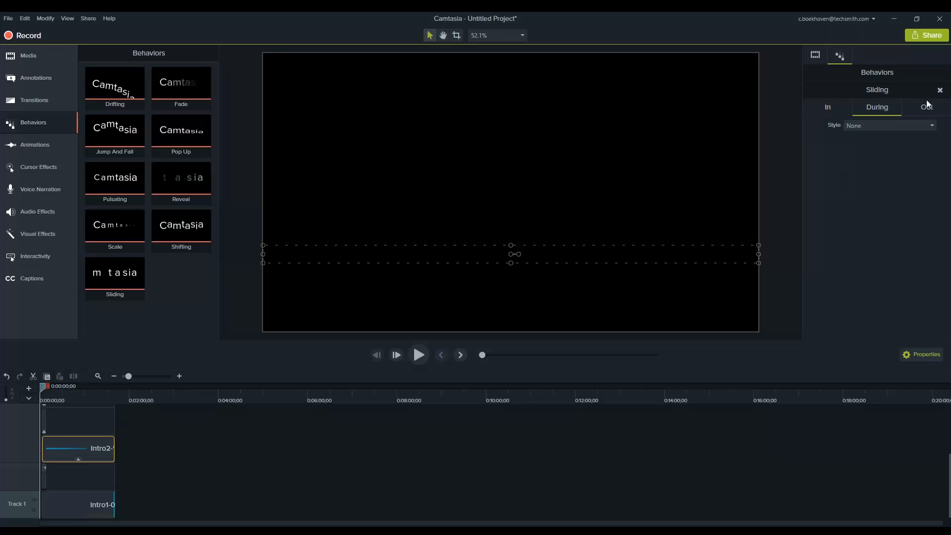
click(925, 108)
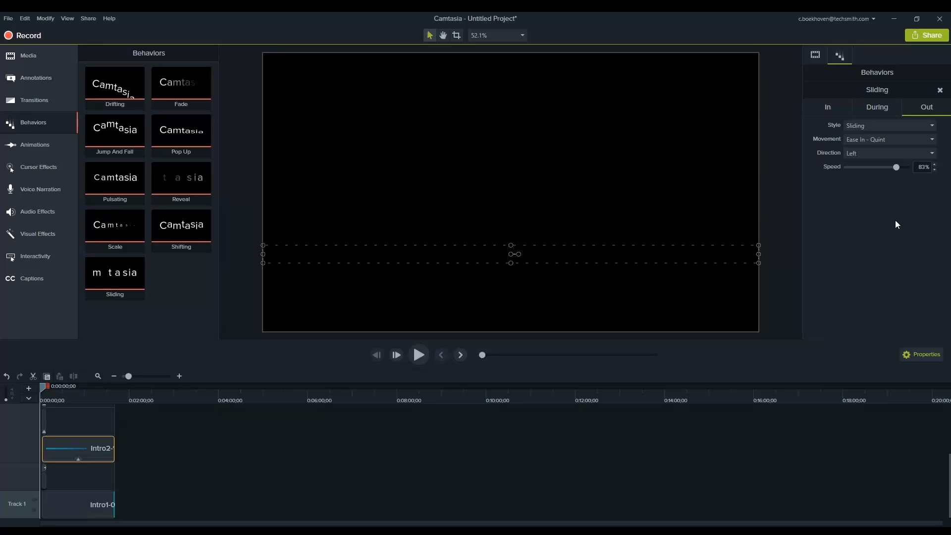
click(860, 127)
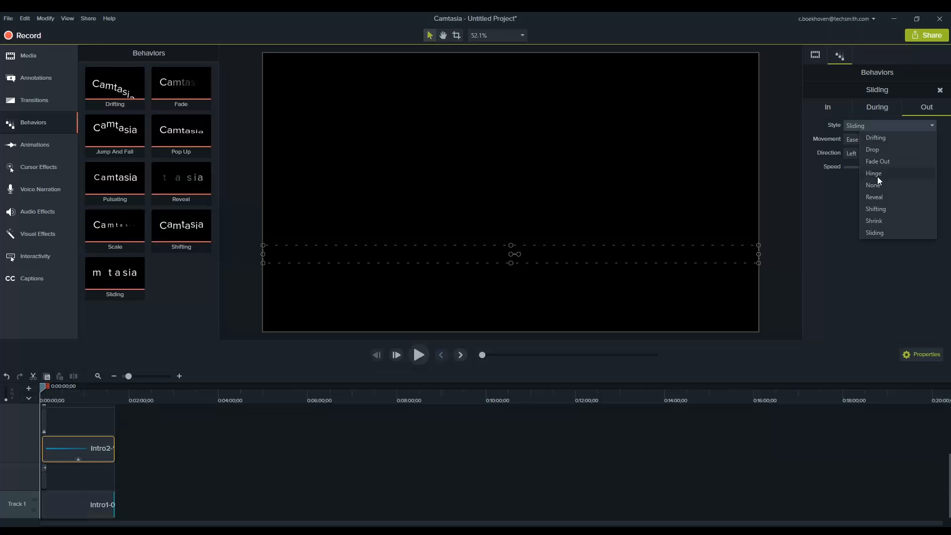
click(822, 204)
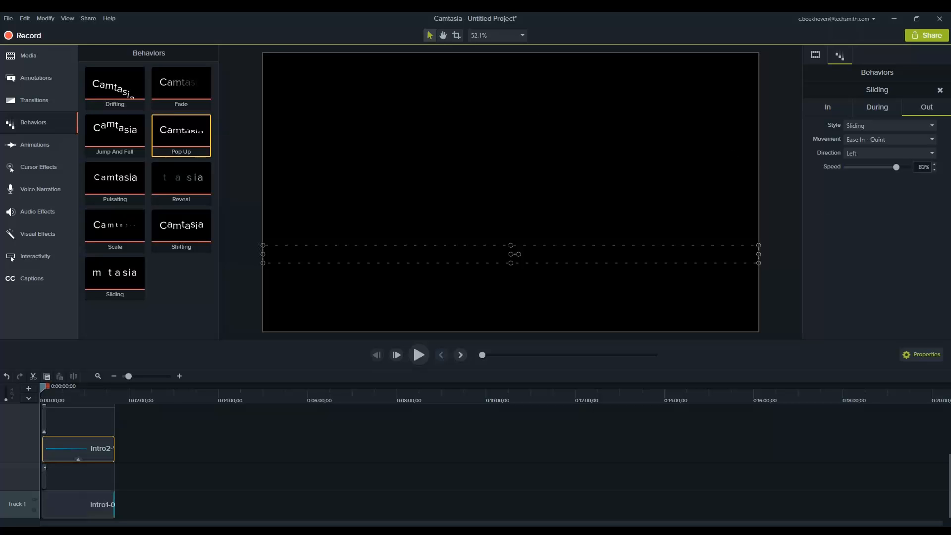
Place the busstop-01 building icon at the start of Track 2 and move Tech - Intro 2 to about 0:03:25 on Track 1
click(28, 58)
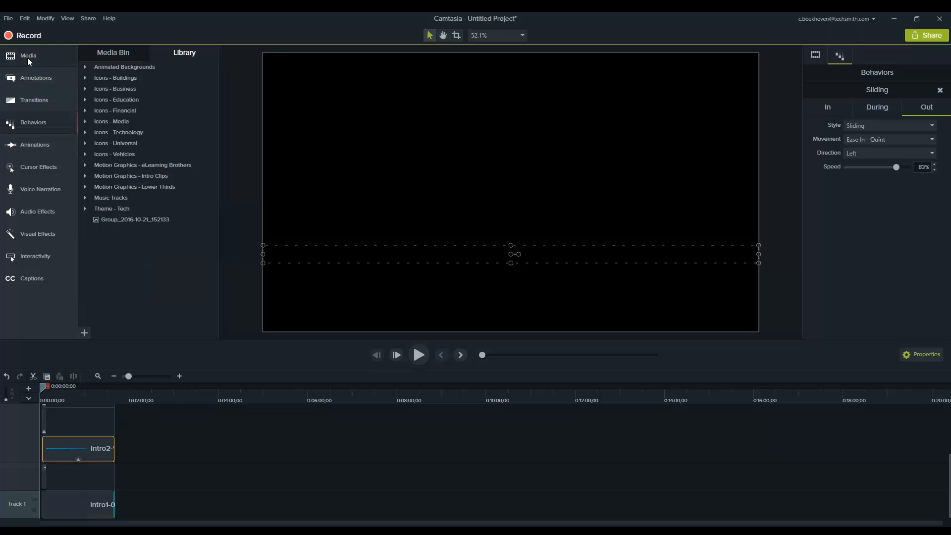
double_click(118, 81)
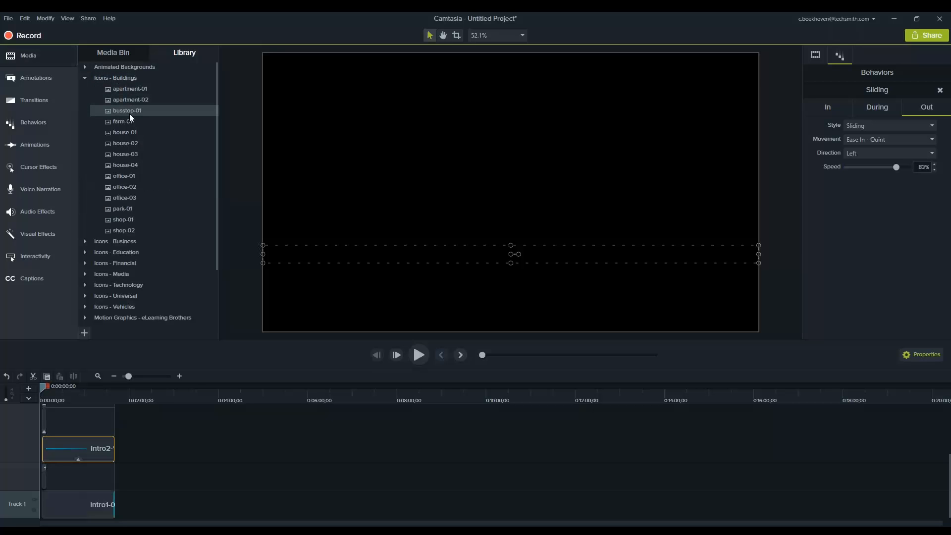
drag(152, 117, 78, 479)
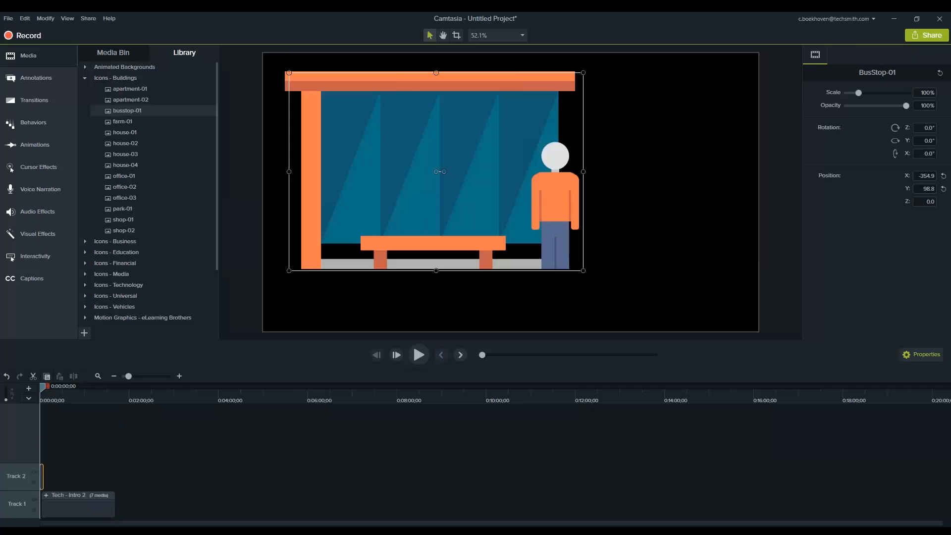
click(76, 497)
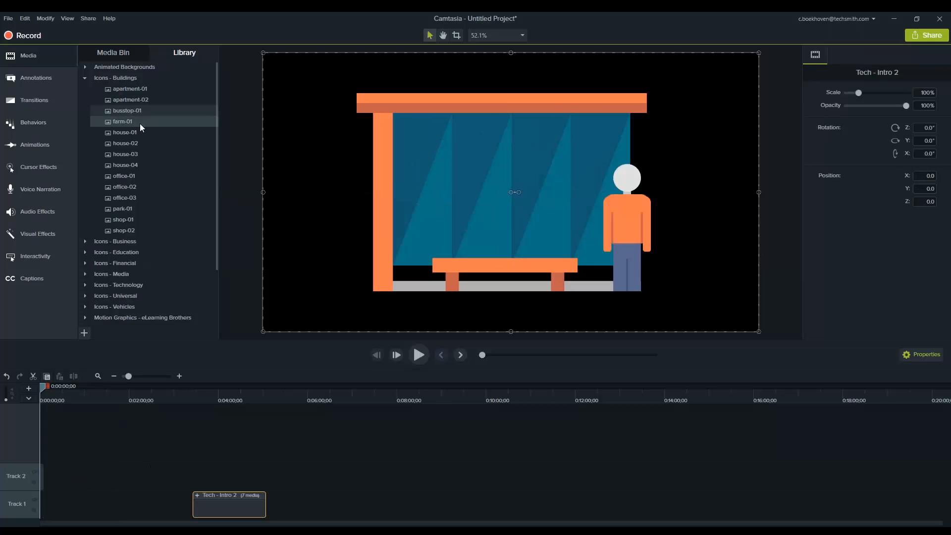
Apply the Pop Up and Pulsating behaviors to the bus stop icon and play the timeline to preview them
click(33, 122)
drag(181, 134, 377, 176)
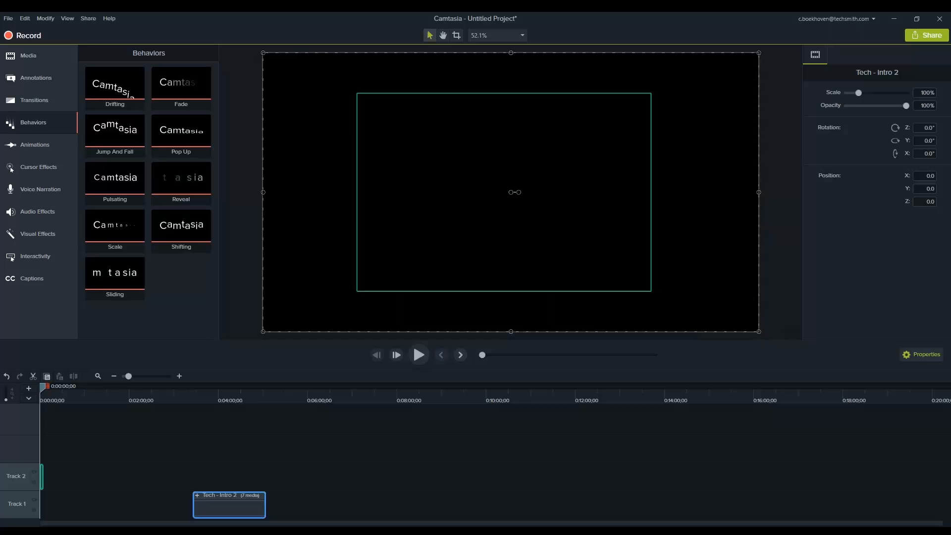
drag(377, 176, 466, 191)
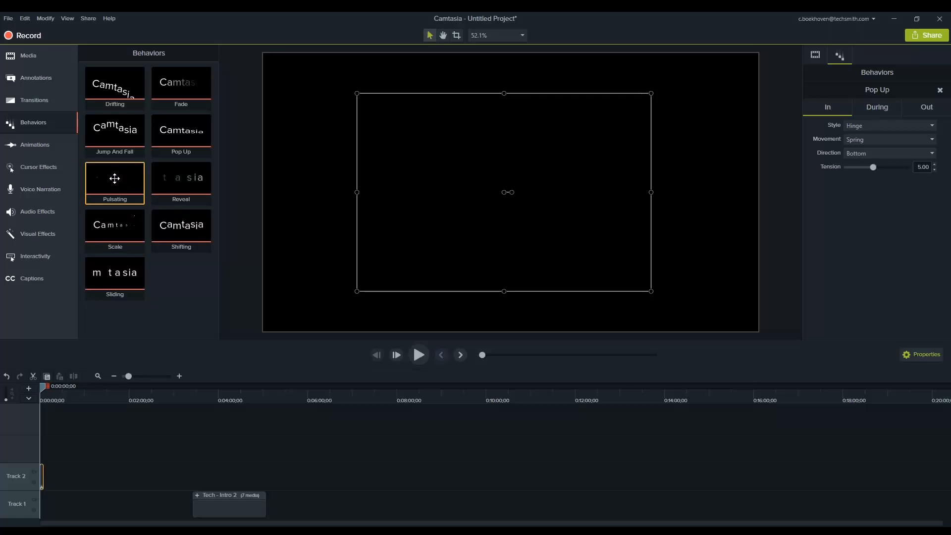
drag(114, 179, 42, 481)
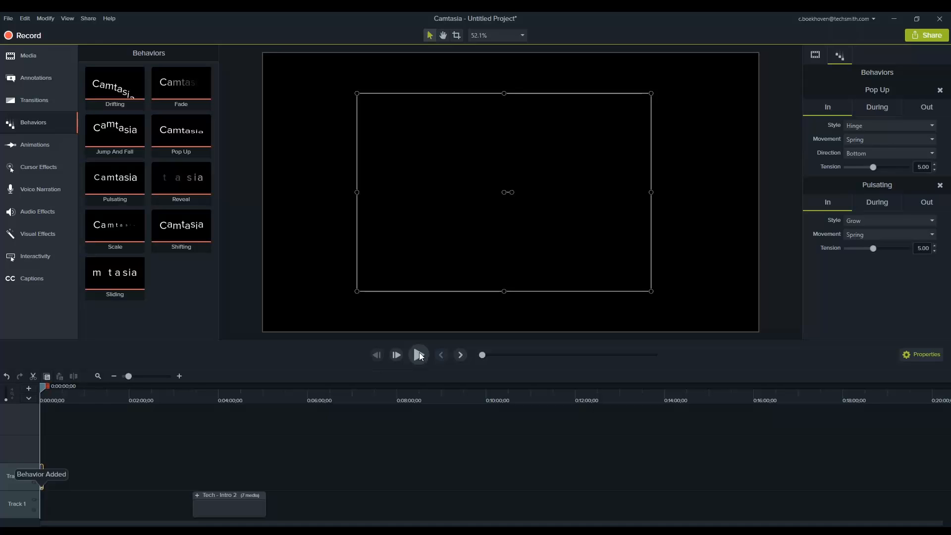
click(419, 355)
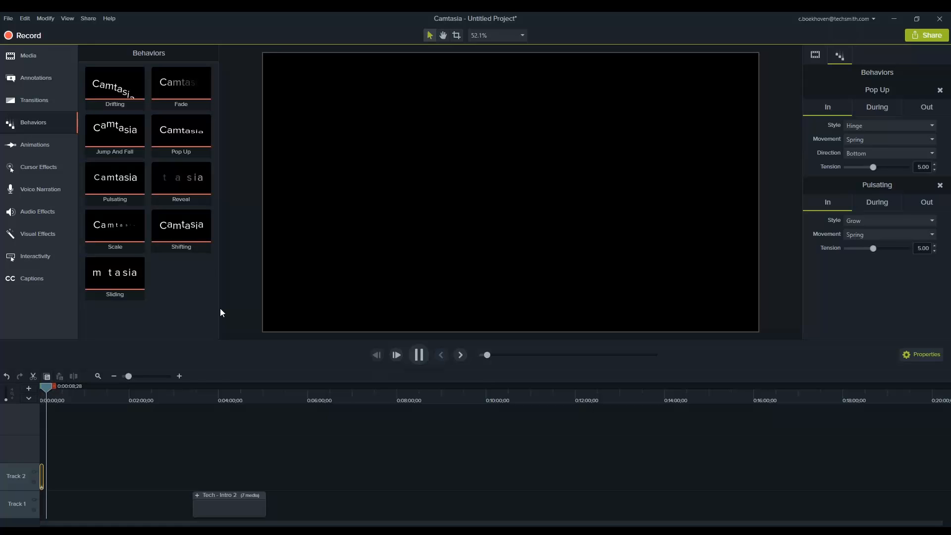
click(416, 351)
Review the transition types, add the Fade transition to Tech - Intro 2, and move the clip to start at 0:00:10;02
click(43, 93)
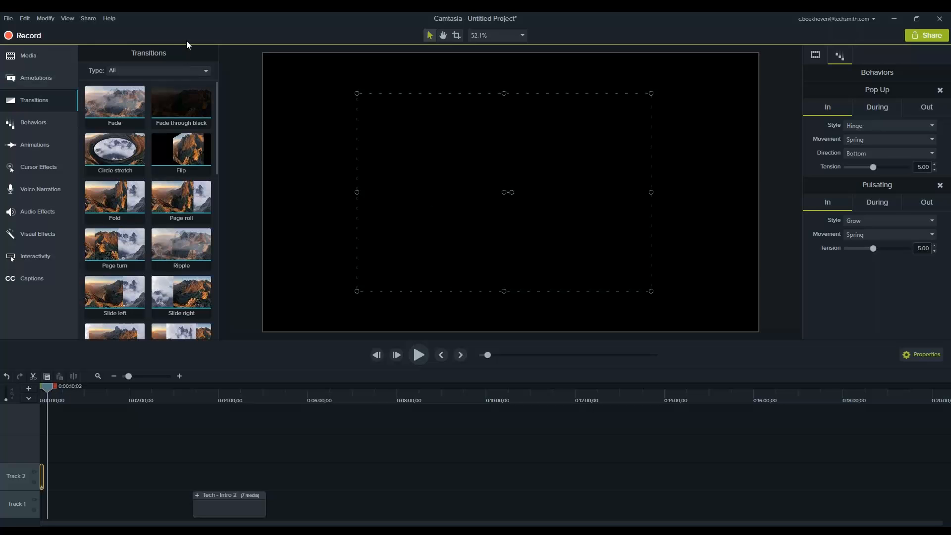
click(199, 70)
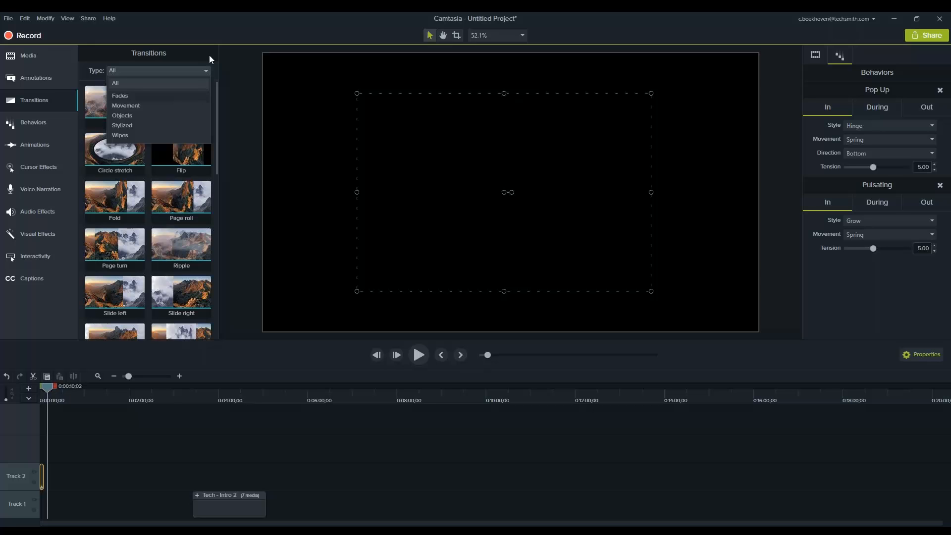
click(207, 18)
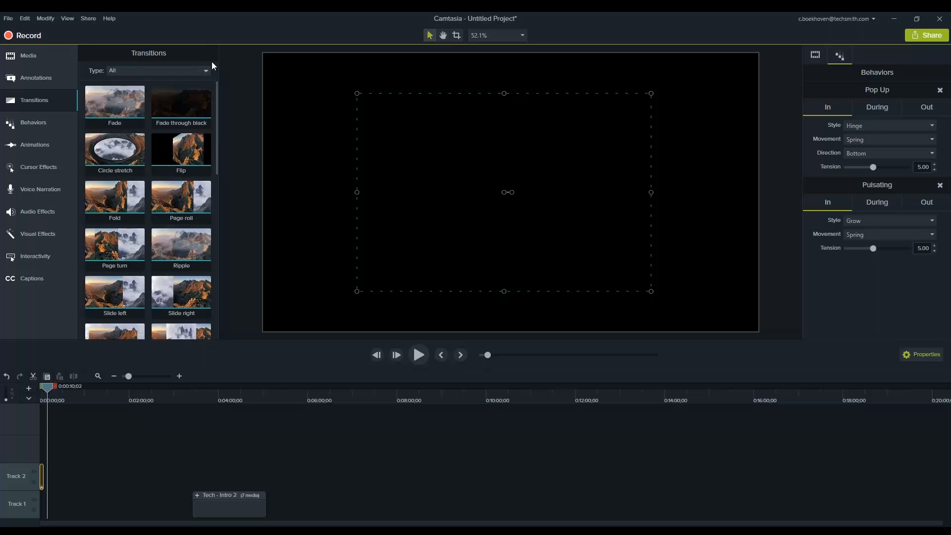
drag(115, 104, 226, 469)
drag(191, 495, 73, 513)
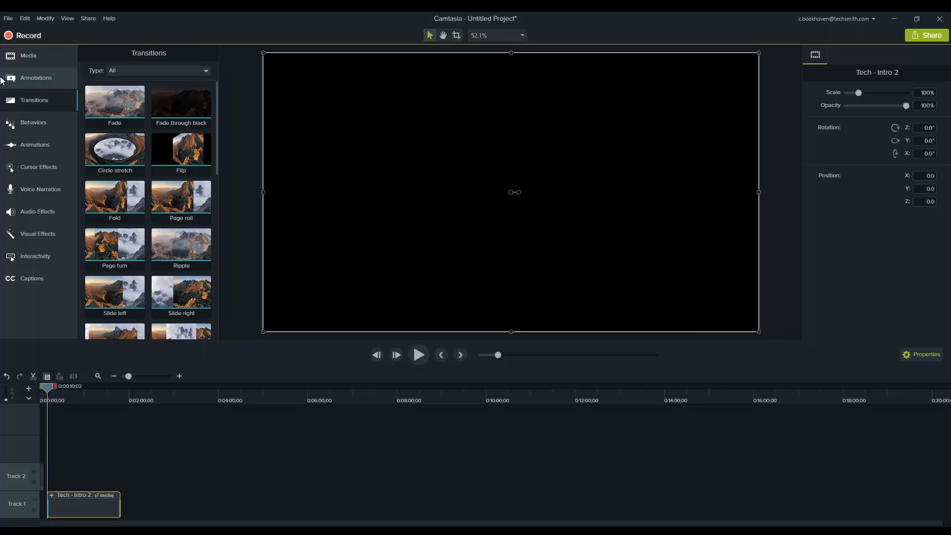
Show the callout annotations and the available animation presets
click(37, 81)
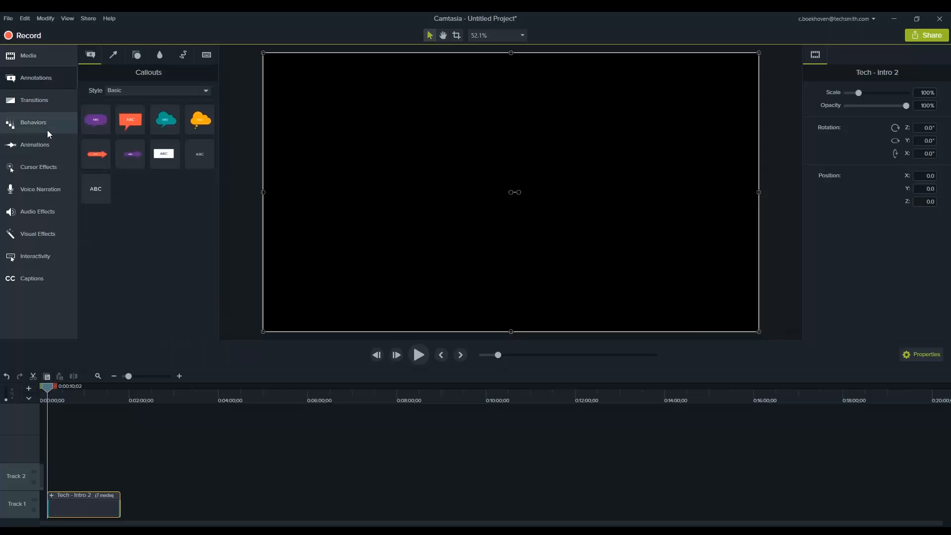
click(44, 144)
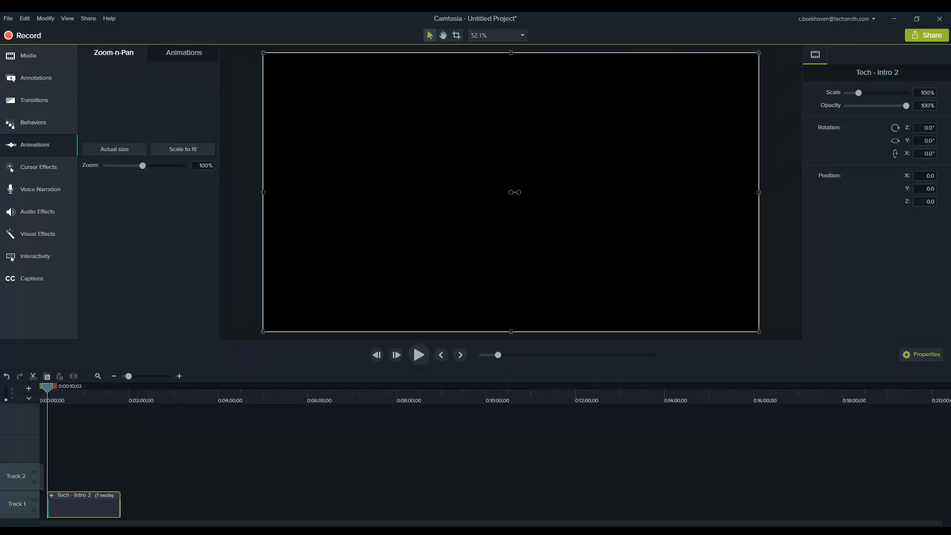
click(184, 53)
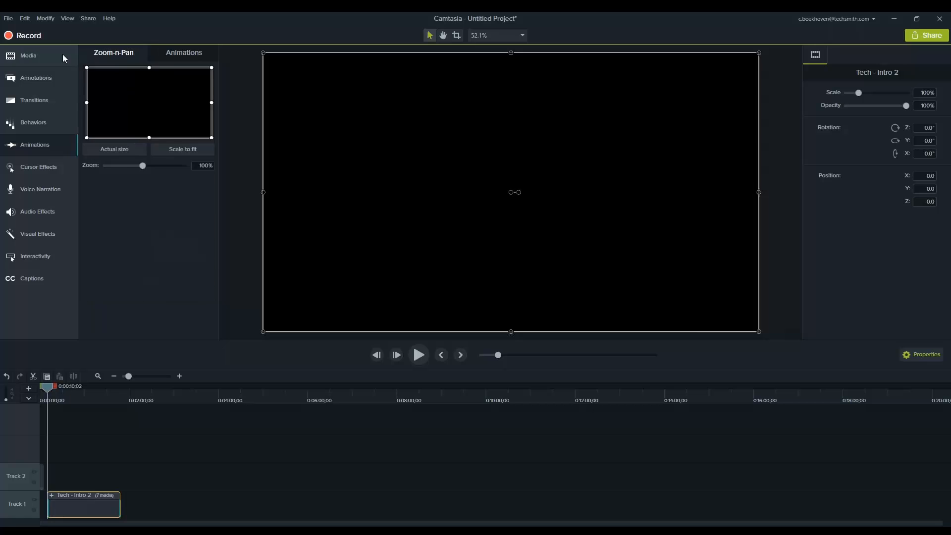
Add all icons from the Icons - Buildings library folder to Track 2 at the playhead and scale them to 66.3%
click(62, 55)
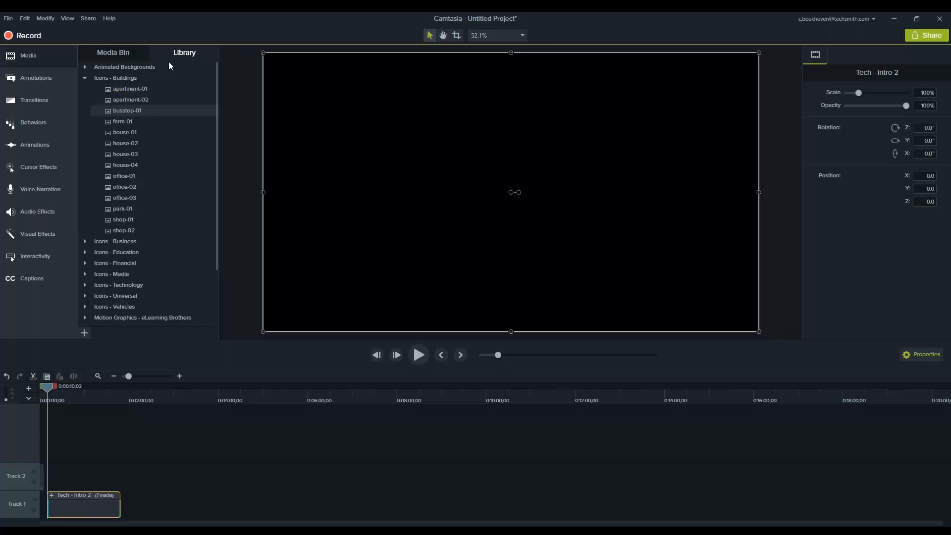
scroll(132, 82, down, 2)
drag(132, 81, 514, 187)
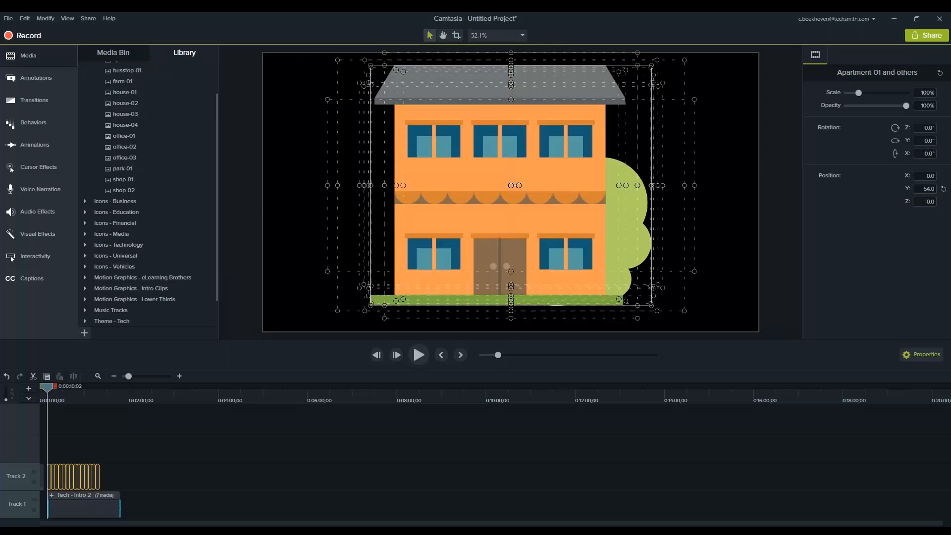
drag(652, 66, 559, 162)
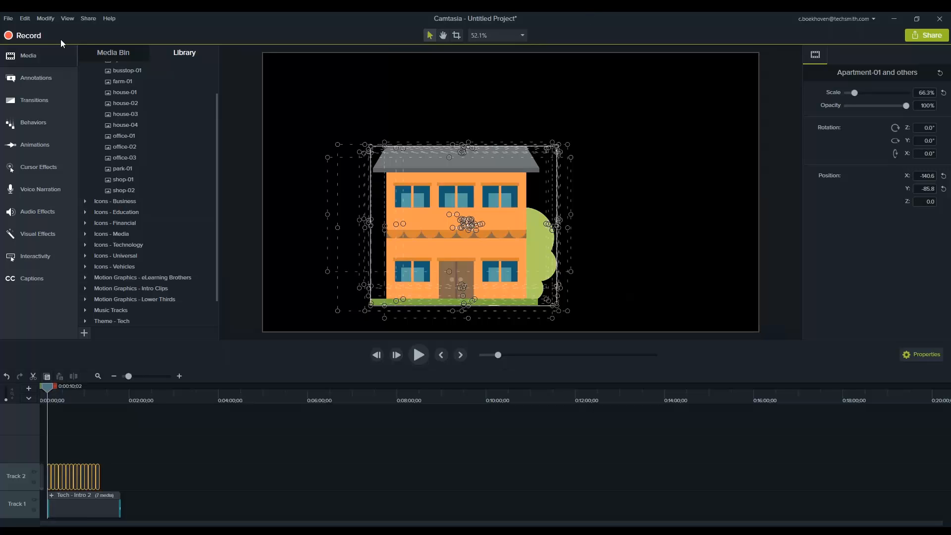
Cut the selected building icons from the project
right_click(371, 214)
right_click(417, 197)
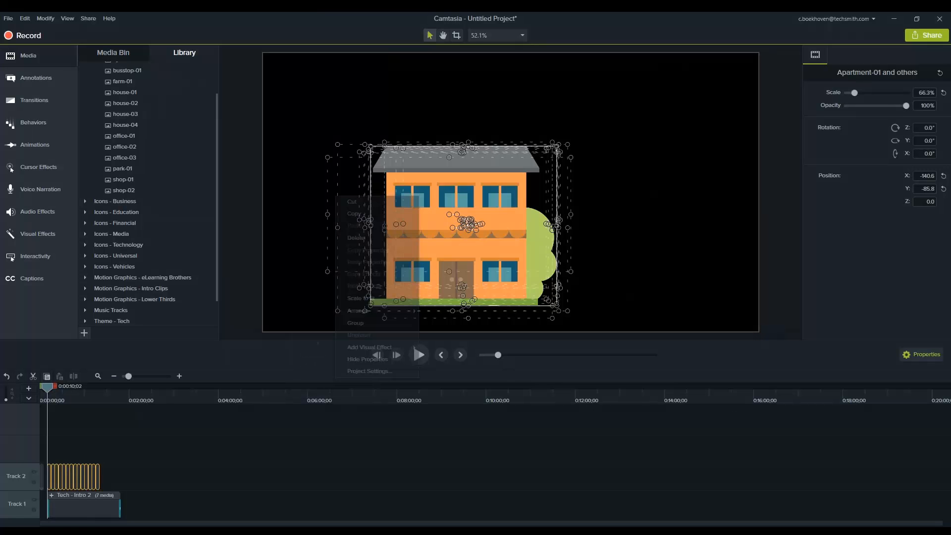
click(391, 202)
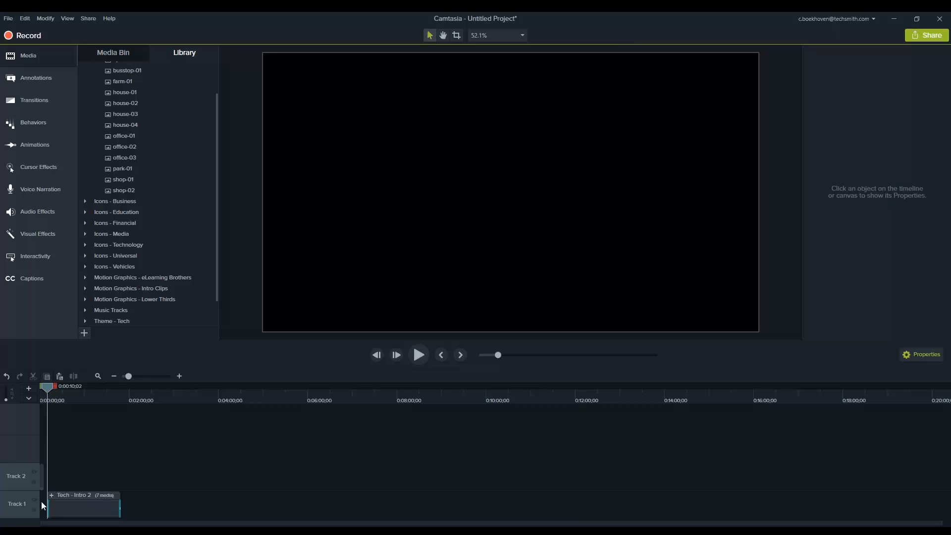
Expand the Tech - Intro 2 group on Track 1
click(52, 495)
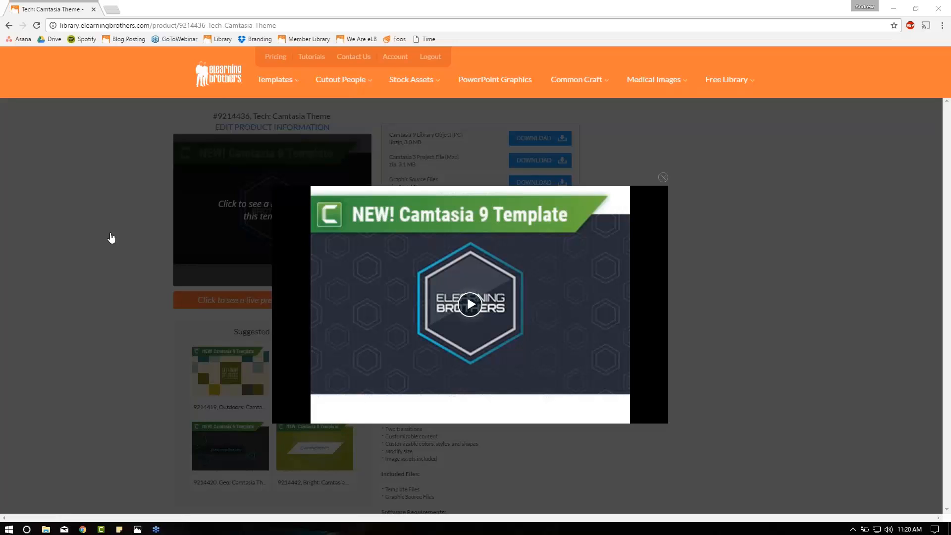
Play the live preview of the Tech: Camtasia Theme template in Chrome, pause it and close the preview
click(471, 304)
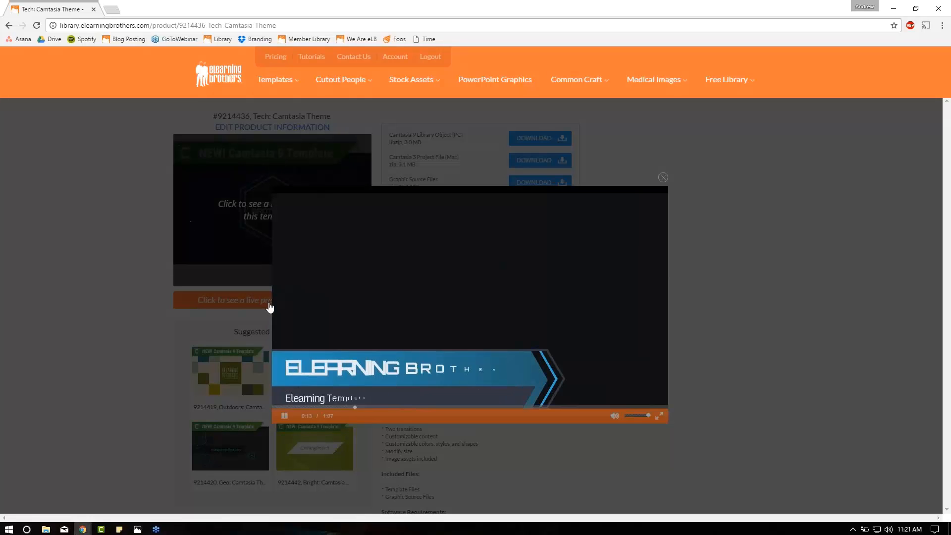
click(284, 416)
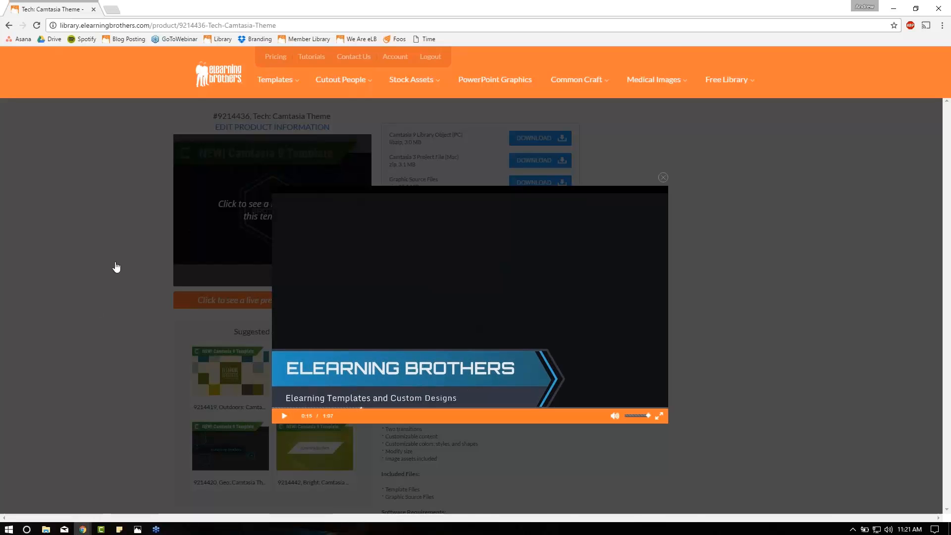
click(117, 261)
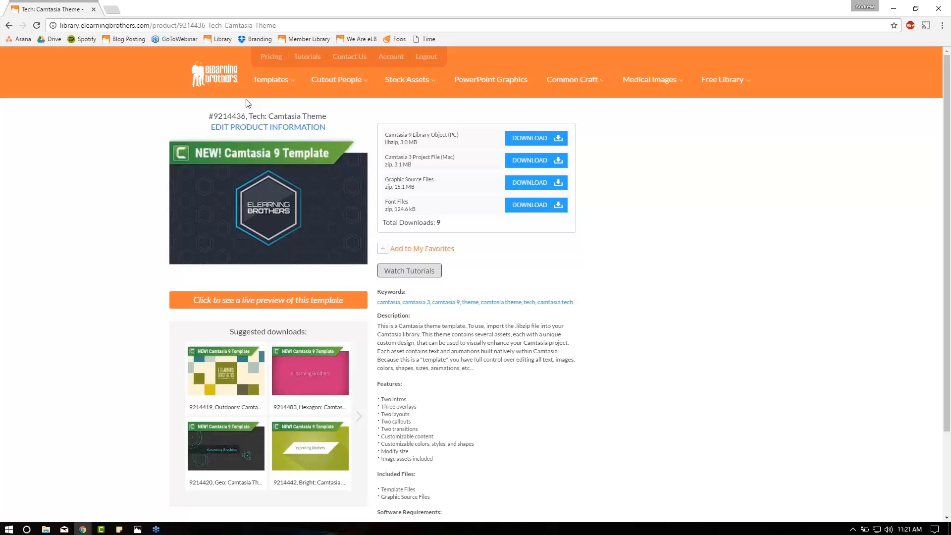
Browse the Camtasia templates in the eLearning Brothers library and open the Jewel: Camtasia Transitions page to view its download options
mouse_move(272, 84)
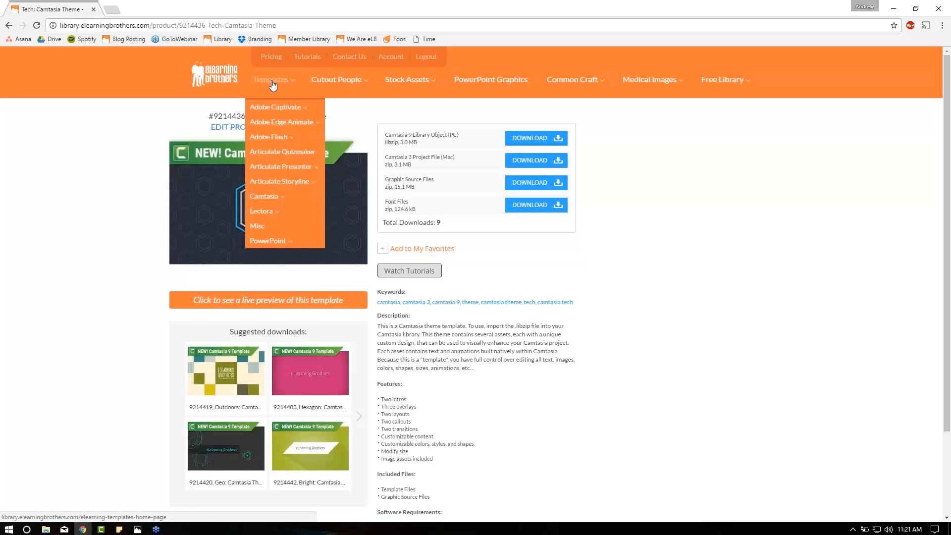
click(276, 198)
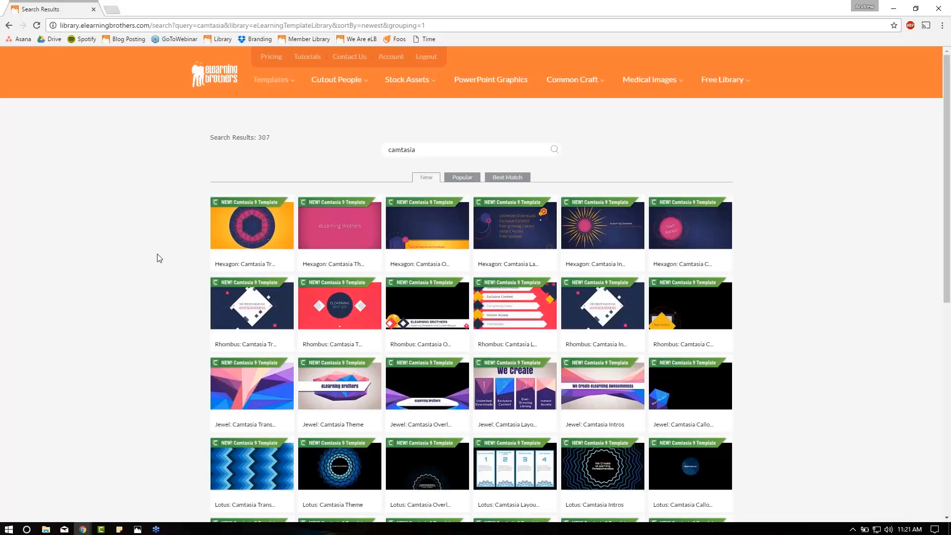
scroll(158, 257, down, 1)
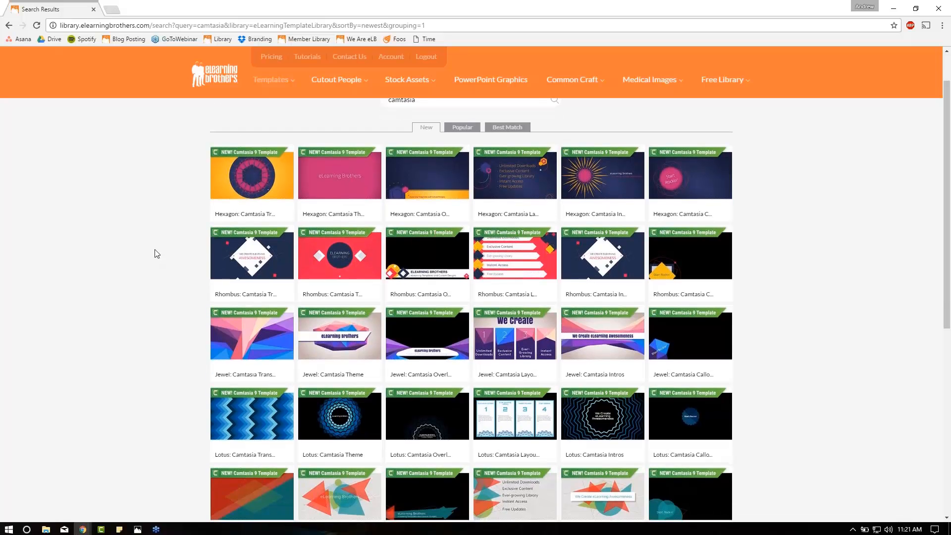
scroll(156, 254, down, 1)
mouse_move(247, 287)
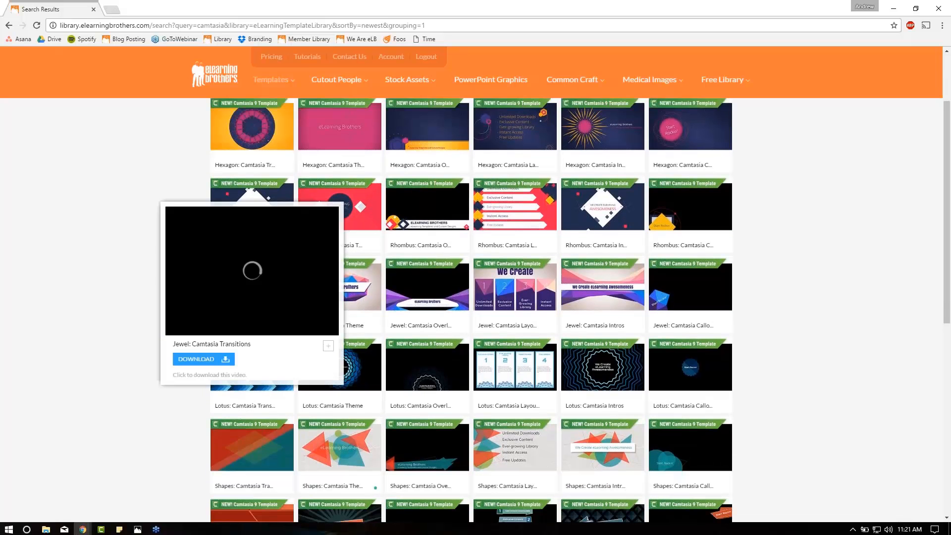
click(259, 302)
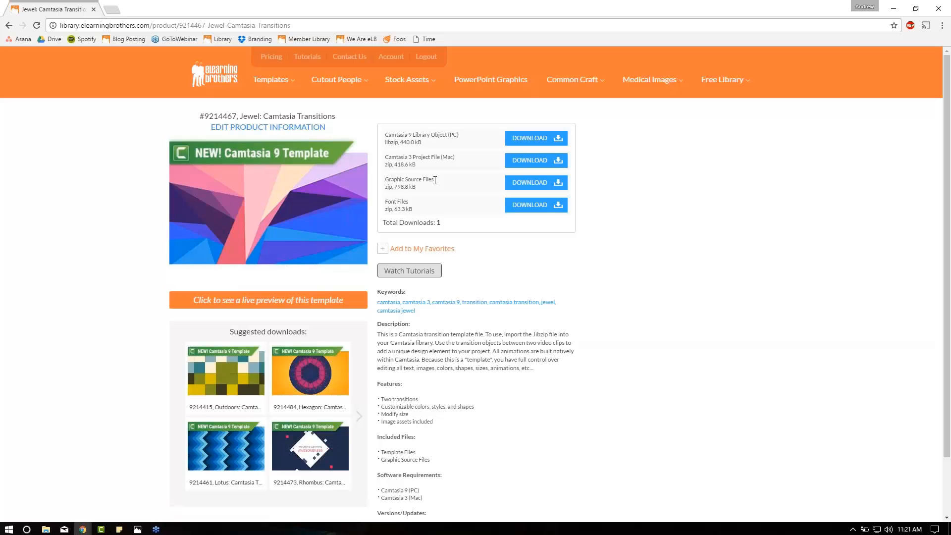
drag(450, 158, 441, 159)
click(453, 158)
Return to the Camtasia template search results and look through the available themes, intros, layouts, callouts and transitions
click(10, 26)
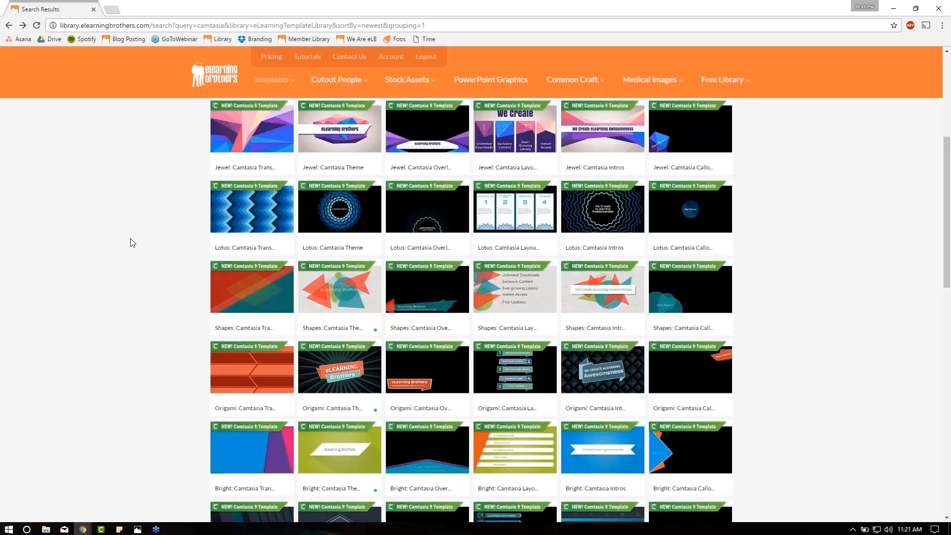
scroll(135, 262, down, 7)
scroll(136, 267, down, 11)
scroll(137, 267, down, 15)
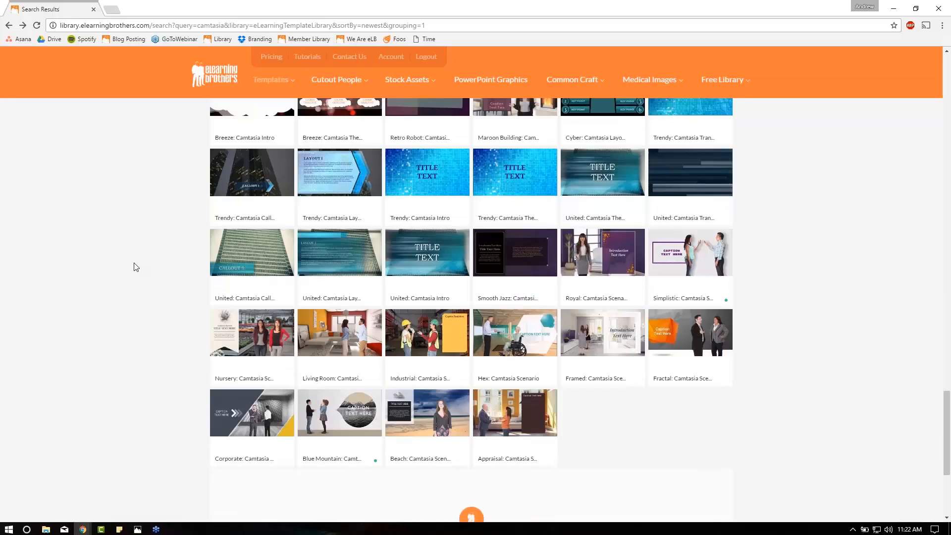
scroll(136, 267, down, 7)
scroll(136, 266, up, 8)
scroll(136, 267, up, 20)
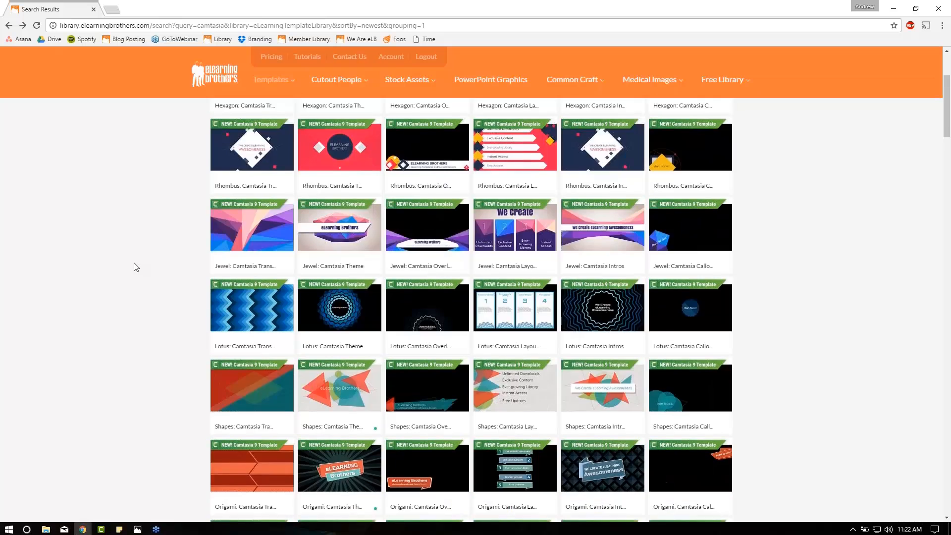
scroll(137, 267, down, 8)
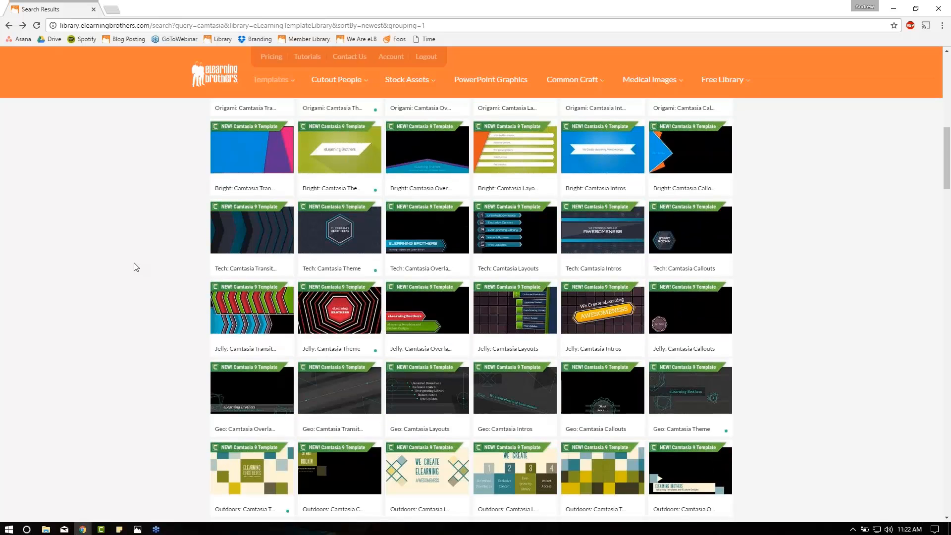
scroll(136, 267, down, 6)
scroll(136, 267, down, 4)
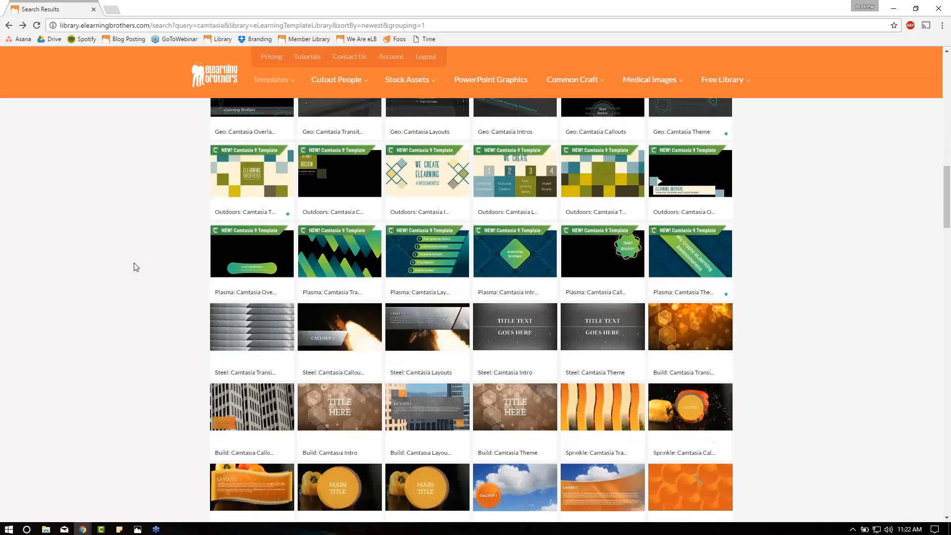
scroll(136, 267, down, 3)
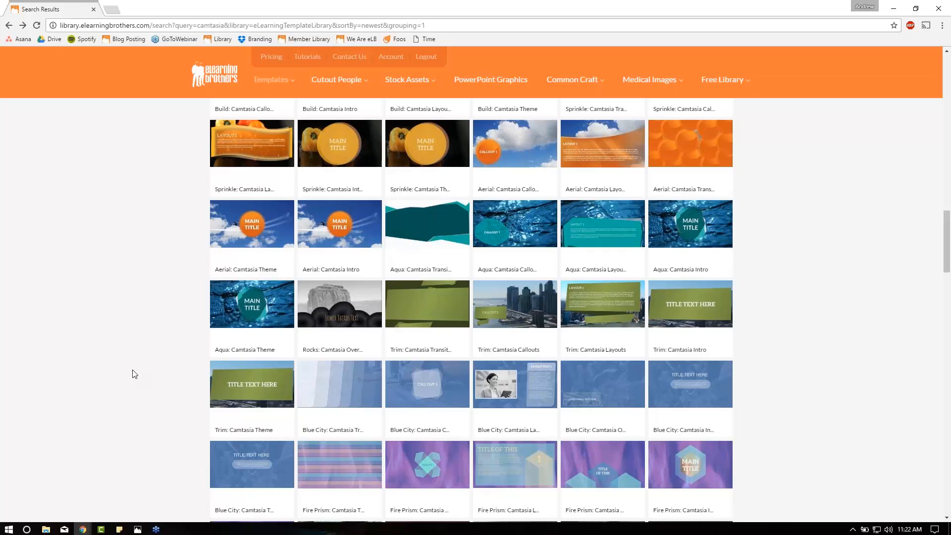
Switch to the Photos app to show the Webinar Call In Graphic.jpg contact image
click(138, 529)
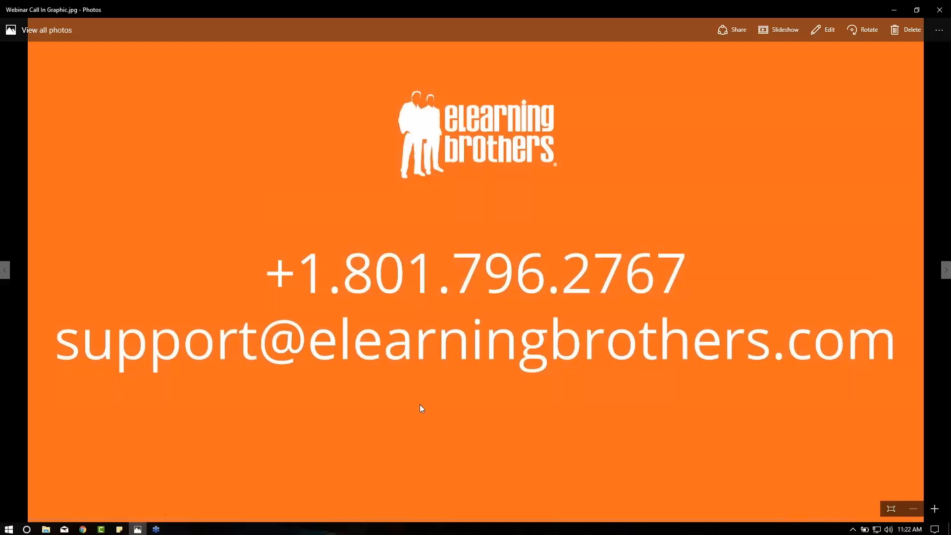